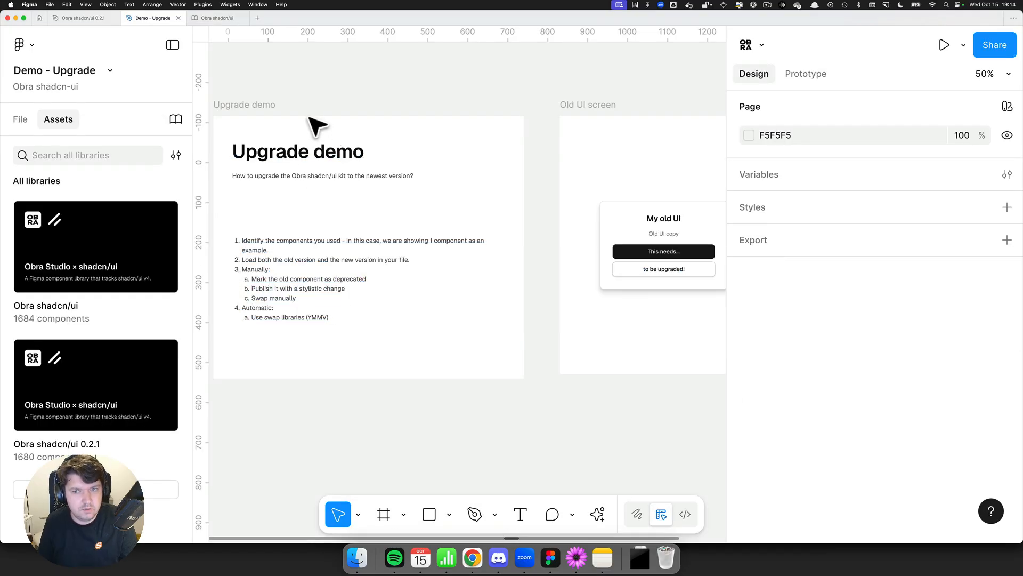
Step: Switch to the Obra shadcn/ui 0.2.1 file and review its Changelog frame
key(ctrl+shift+Tab)
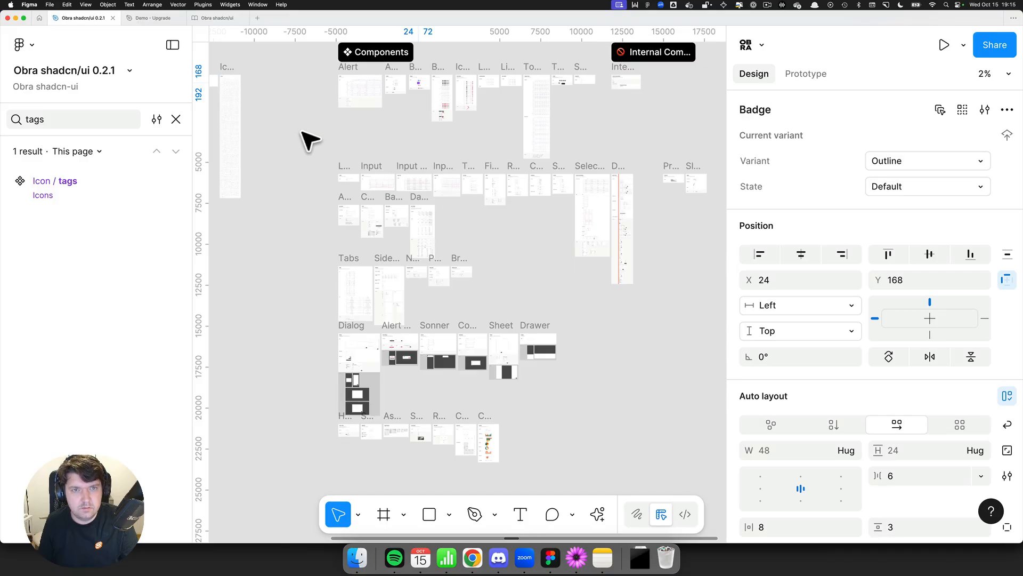
scroll(320, 144, up, 3)
scroll(320, 144, left, 2)
scroll(463, 208, up, 10)
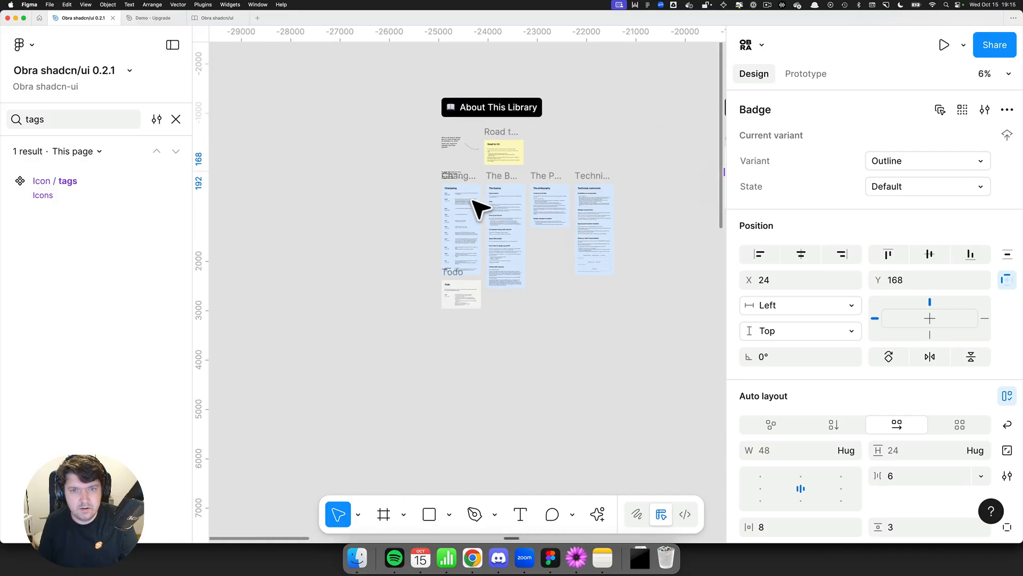
scroll(462, 205, up, 10)
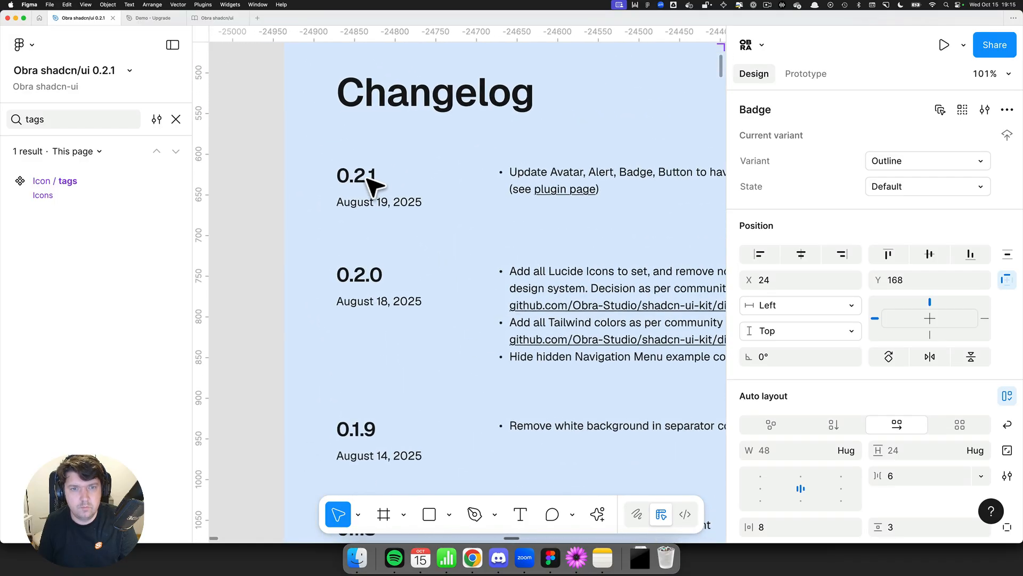
click(234, 78)
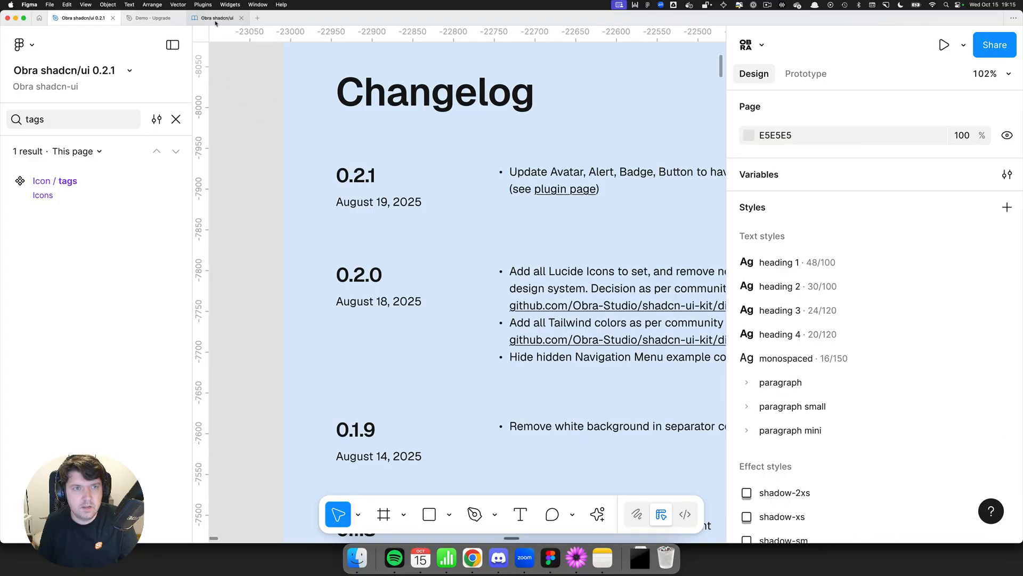
Step: Open the newest Obra shadcn/ui file and read through its Changelog for version 1.1.0
click(218, 18)
click(402, 115)
scroll(403, 115, down, 8)
drag(348, 119, 504, 181)
drag(417, 227, 499, 225)
scroll(465, 219, down, 4)
drag(452, 257, 478, 363)
drag(373, 217, 479, 315)
scroll(349, 169, up, 12)
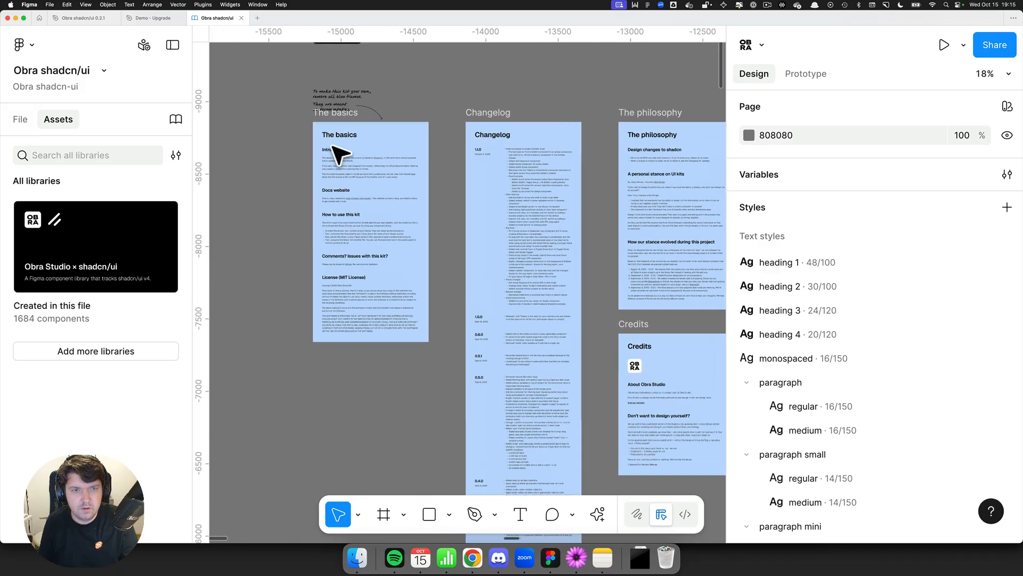
drag(541, 198, 299, 204)
scroll(596, 181, up, 3)
drag(444, 197, 392, 198)
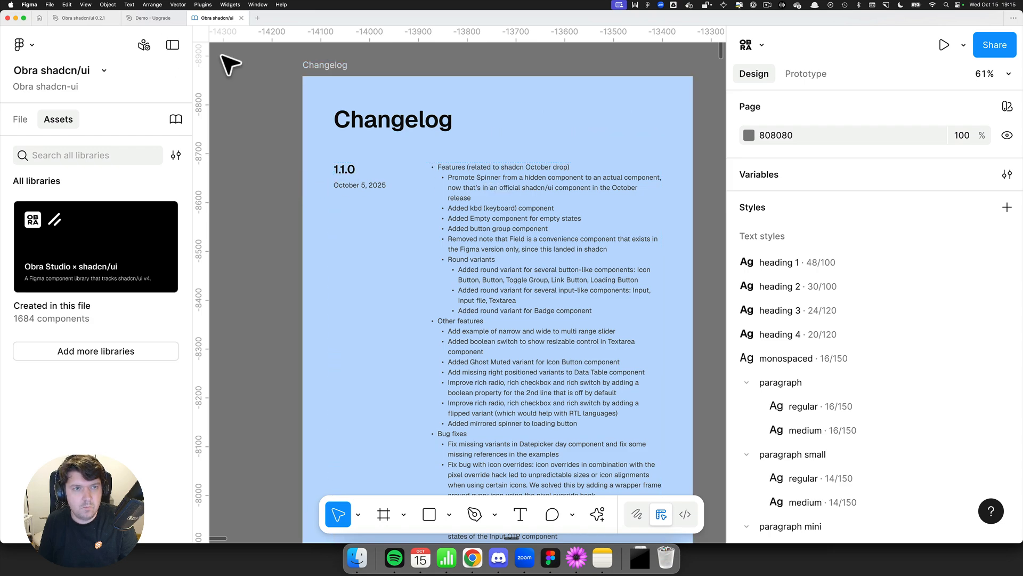
Step: In the demo file, select the Alert Dialog in the Old UI screen and go to its main component
click(150, 21)
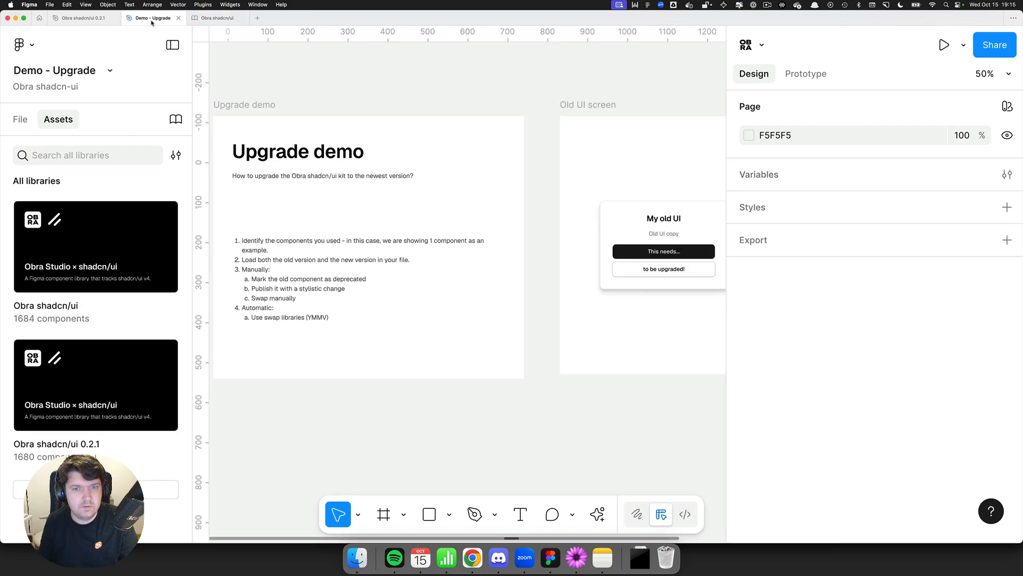
scroll(589, 221, right, 5)
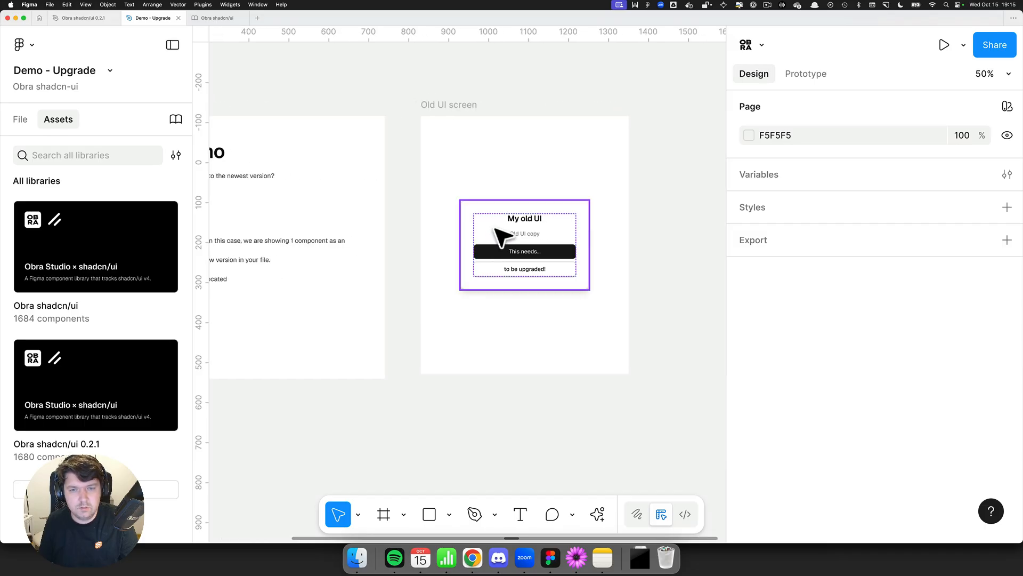
click(501, 237)
scroll(542, 231, up, 5)
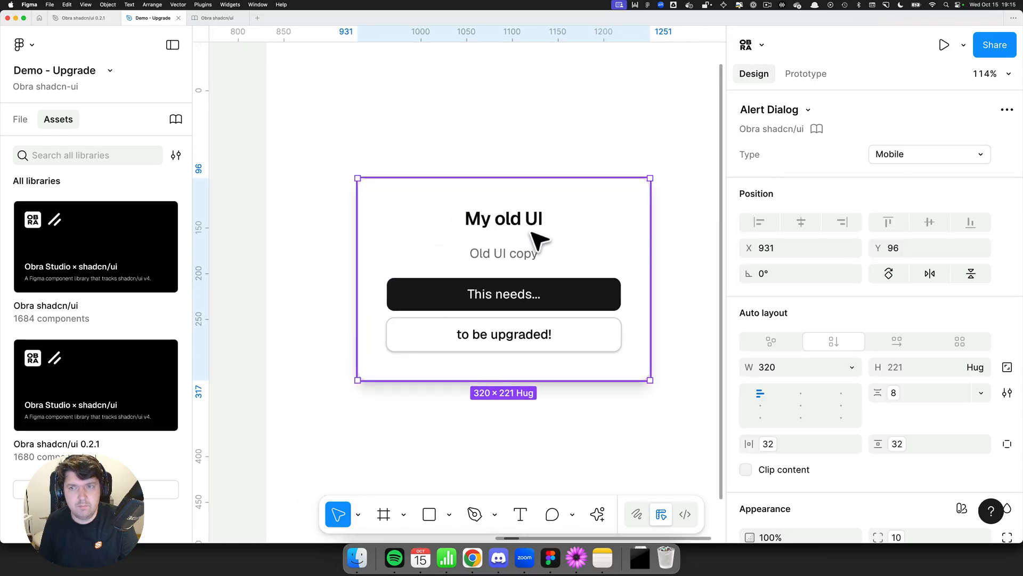
click(795, 130)
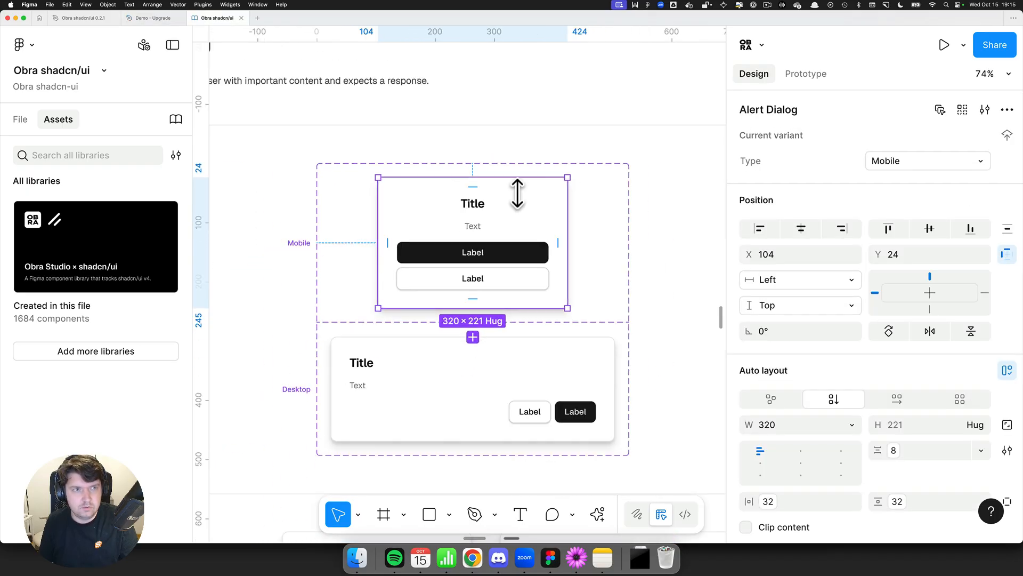
Step: Copy the mobile Alert Dialog component from the 0.2.1 library file and paste it into the Old UI screen
key(ctrl+Tab)
scroll(504, 179, down, 10)
scroll(504, 179, right, 5)
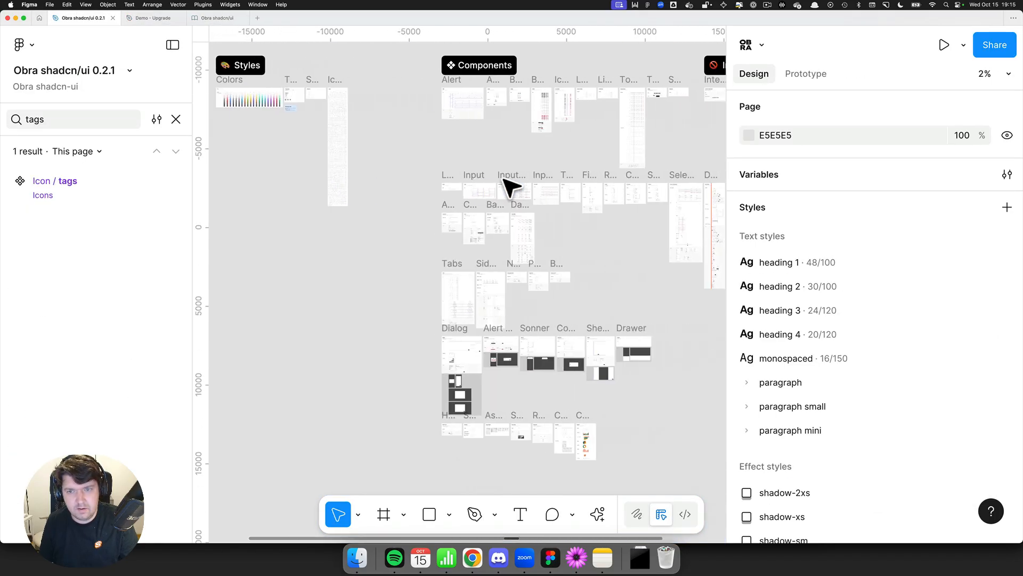
scroll(509, 186, right, 5)
scroll(447, 207, up, 3)
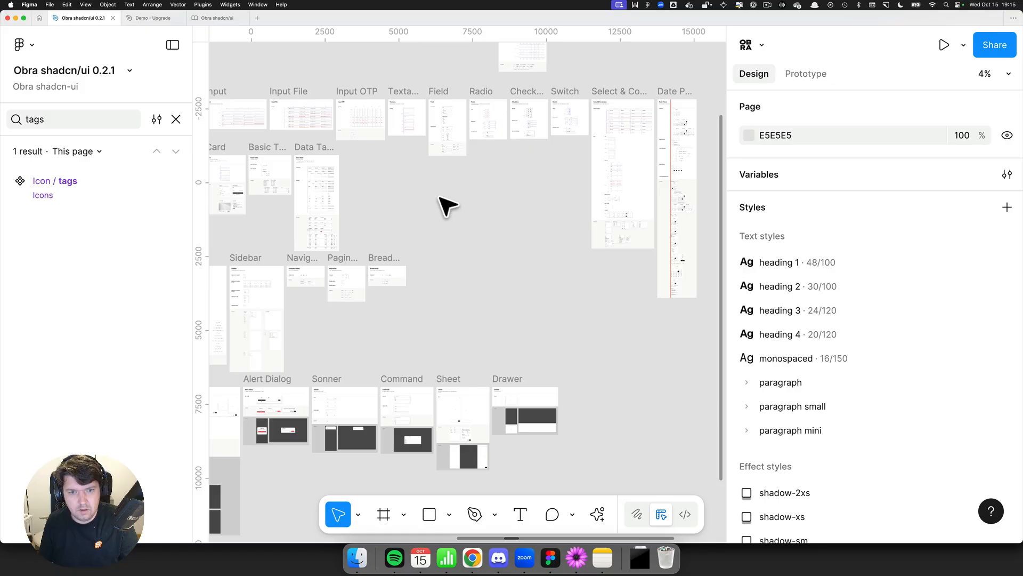
scroll(439, 196, down, 2)
key(super+f)
key(alt+2)
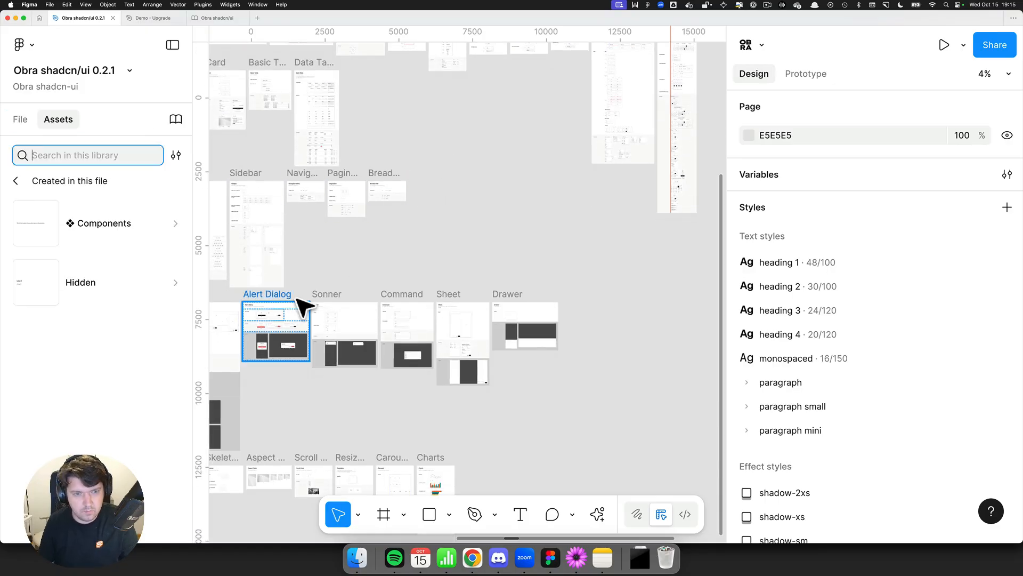
scroll(277, 320, up, 3)
click(260, 326)
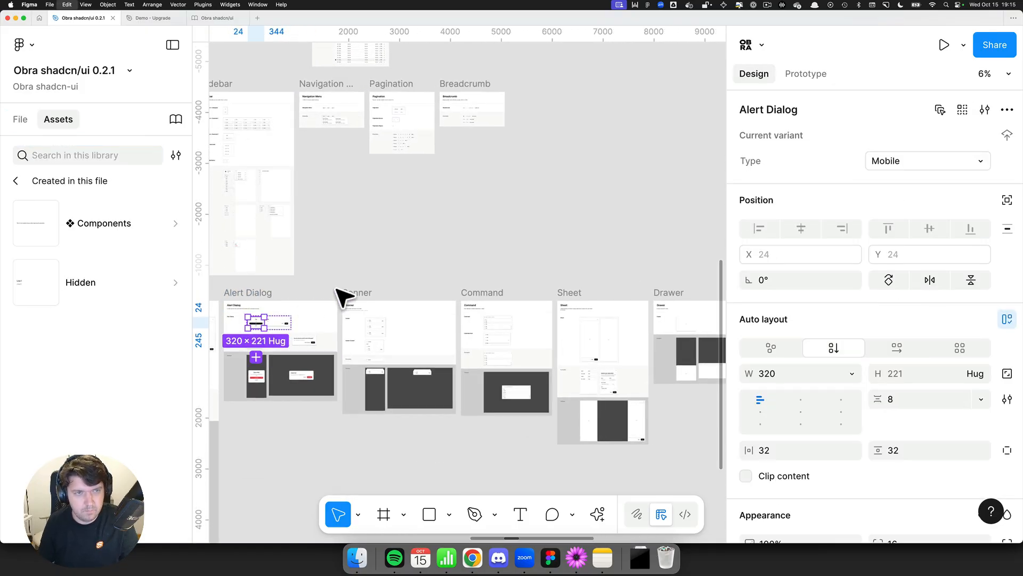
key(ctrl+Tab)
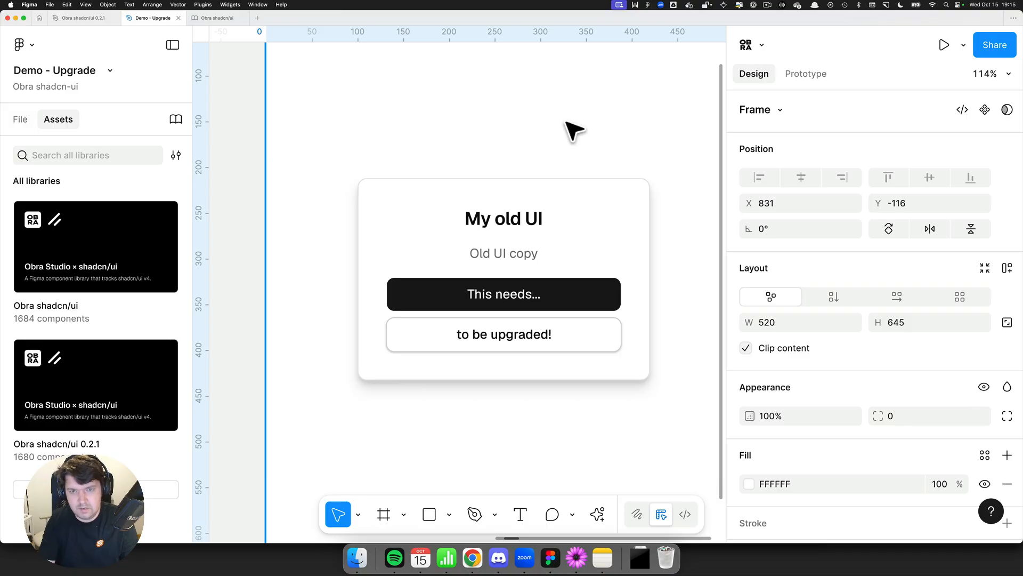
key(super+minus)
key(super+v)
Step: Copy the title, body copy and both button labels from the old dialog into the pasted Alert Dialog
scroll(501, 248, up, 2)
click(493, 293)
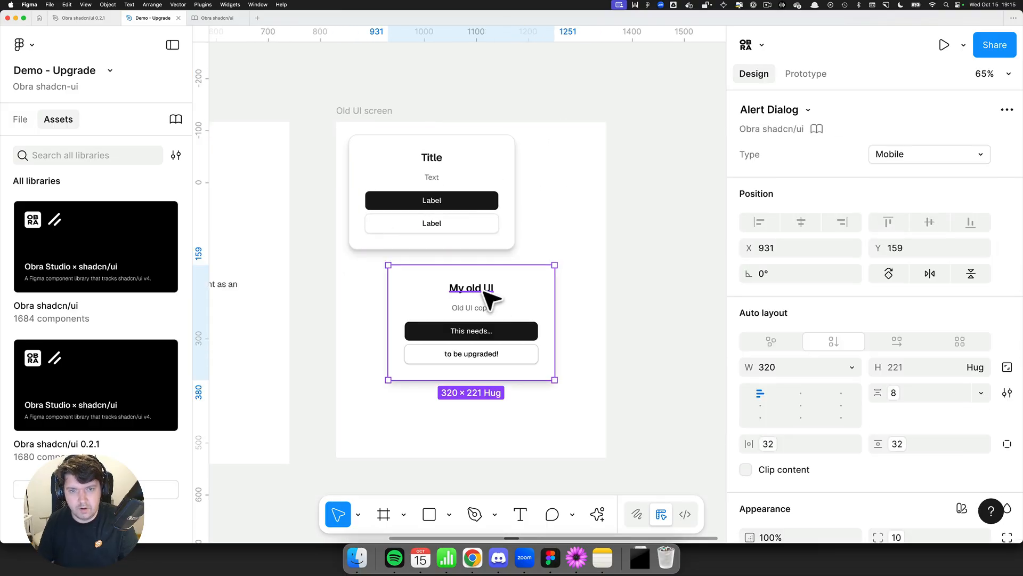
double_click(493, 293)
key(super+c)
double_click(432, 158)
key(super+v)
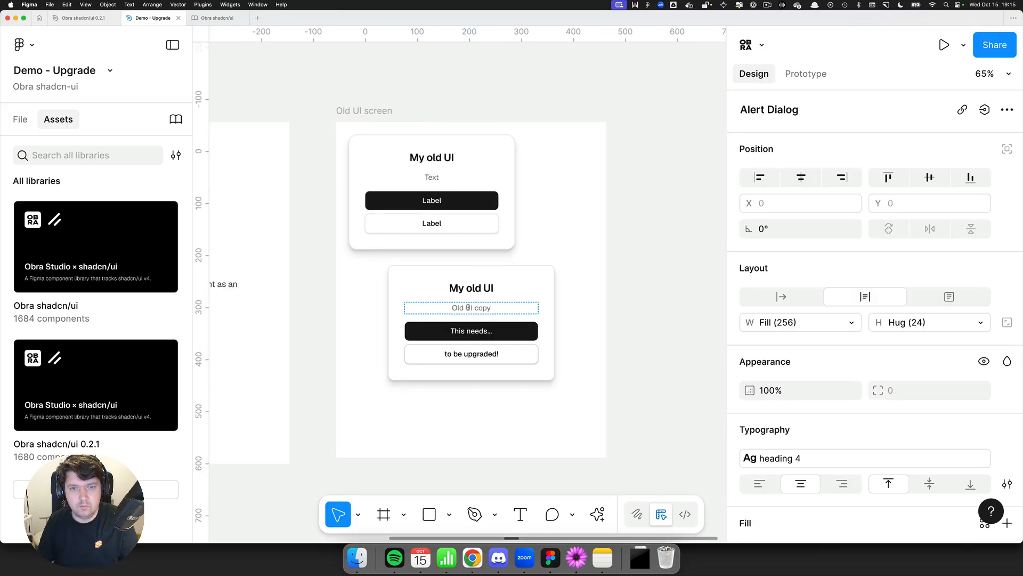
double_click(469, 307)
key(super+c)
double_click(431, 177)
key(super+v)
double_click(471, 331)
key(super+c)
double_click(432, 200)
key(super+v)
double_click(472, 353)
key(super+c)
double_click(433, 223)
key(super+v)
Step: Delete the old dialog and move the new Alert Dialog to the centre of the Old UI screen
click(515, 297)
key(Delete)
click(453, 208)
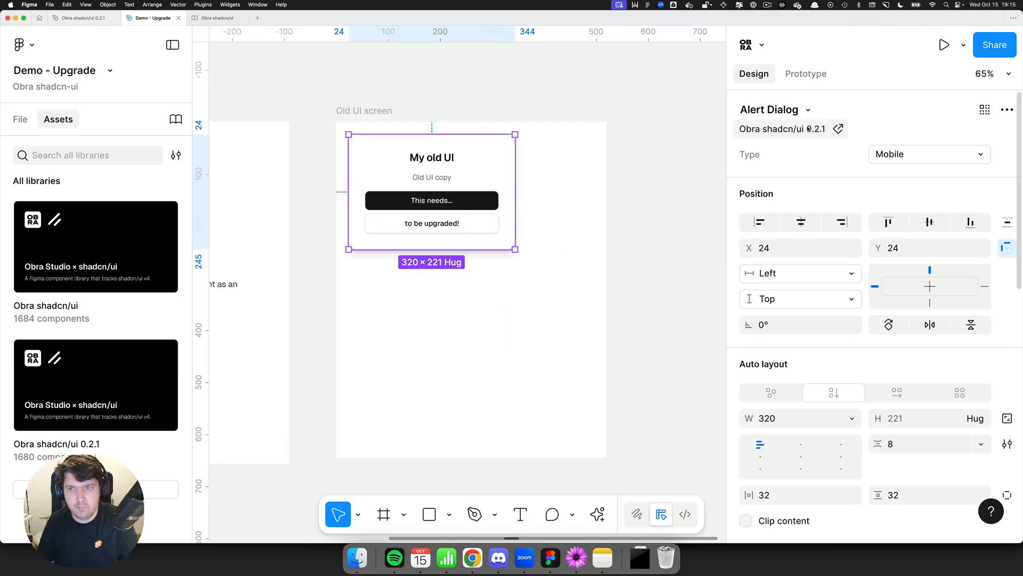
drag(479, 193, 513, 281)
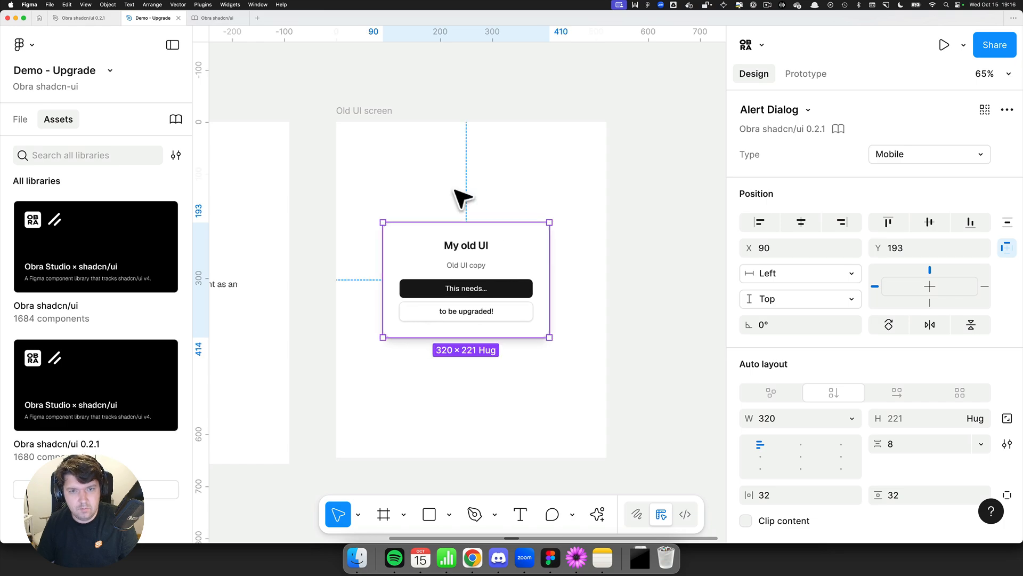
click(462, 198)
Step: Extend the first list item on the Upgrade demo frame to end with "example: the alert dialog."
scroll(370, 231, up, 1)
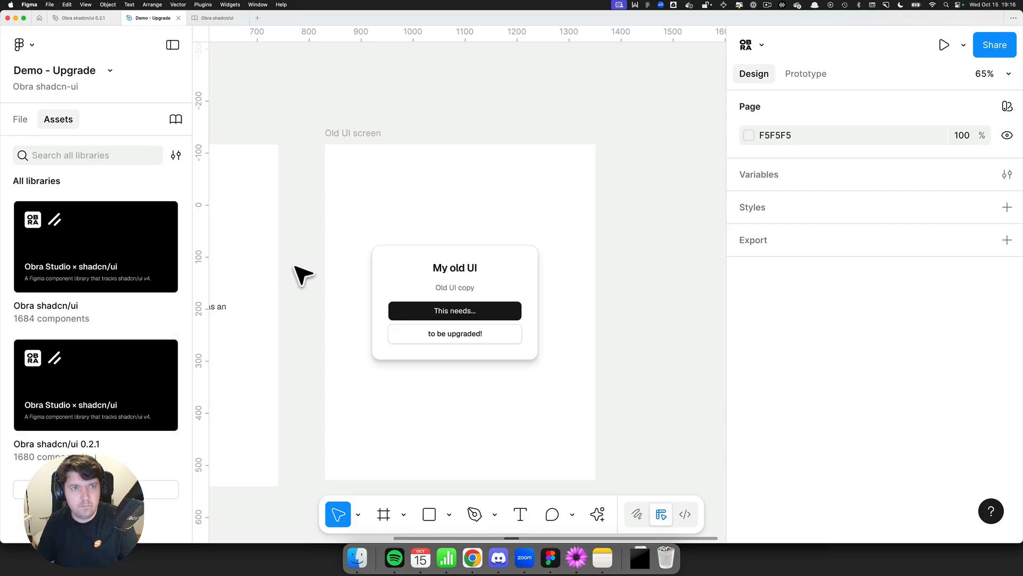
drag(299, 283, 577, 266)
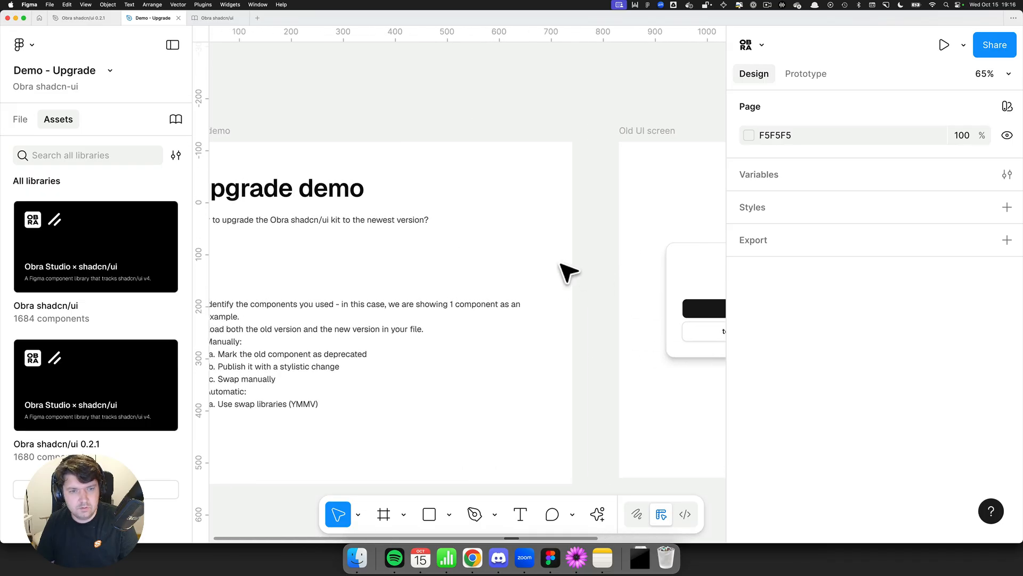
scroll(498, 268, down, 2)
scroll(497, 267, left, 1)
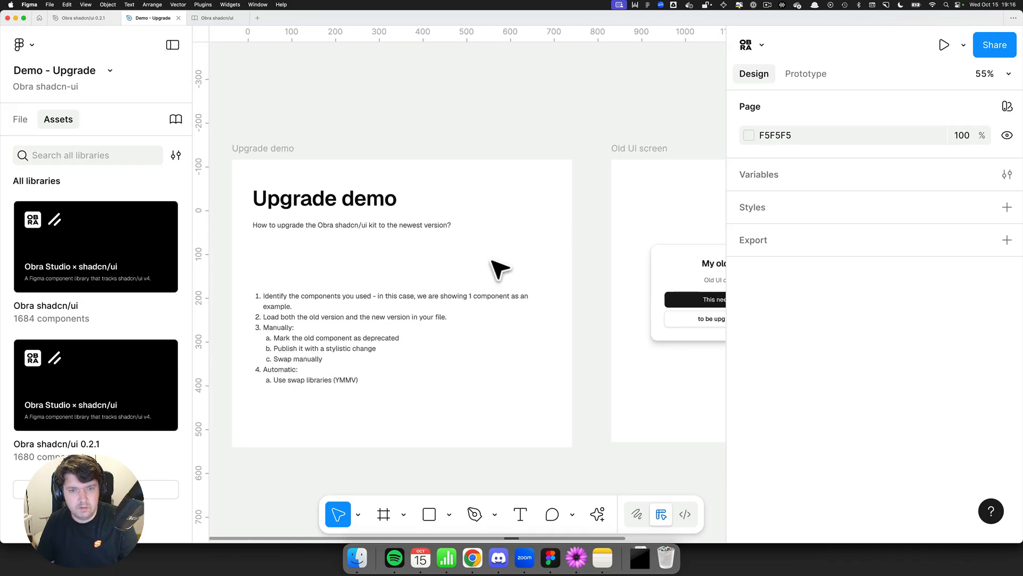
double_click(347, 320)
scroll(354, 315, up, 4)
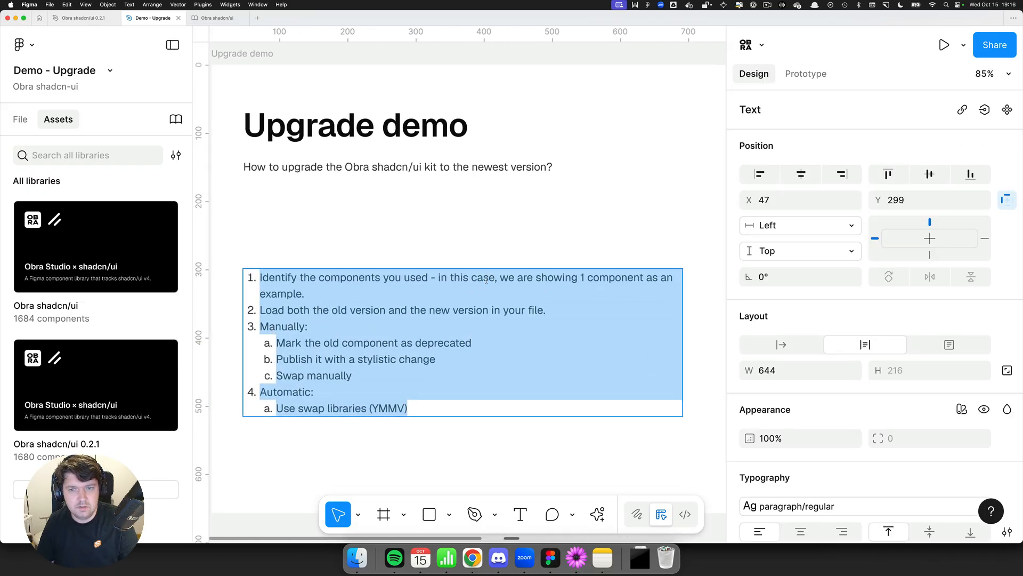
click(432, 292)
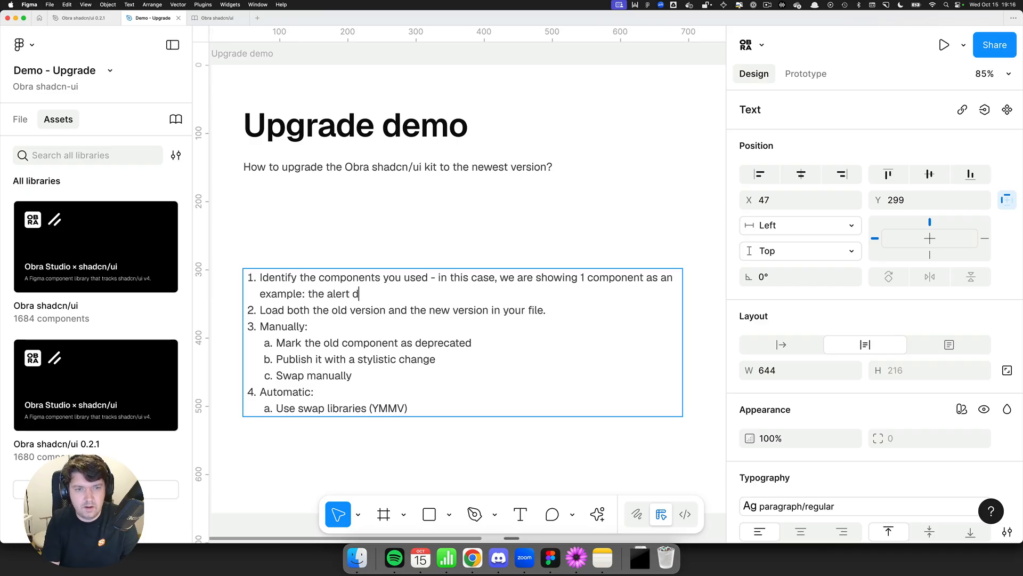
click(411, 249)
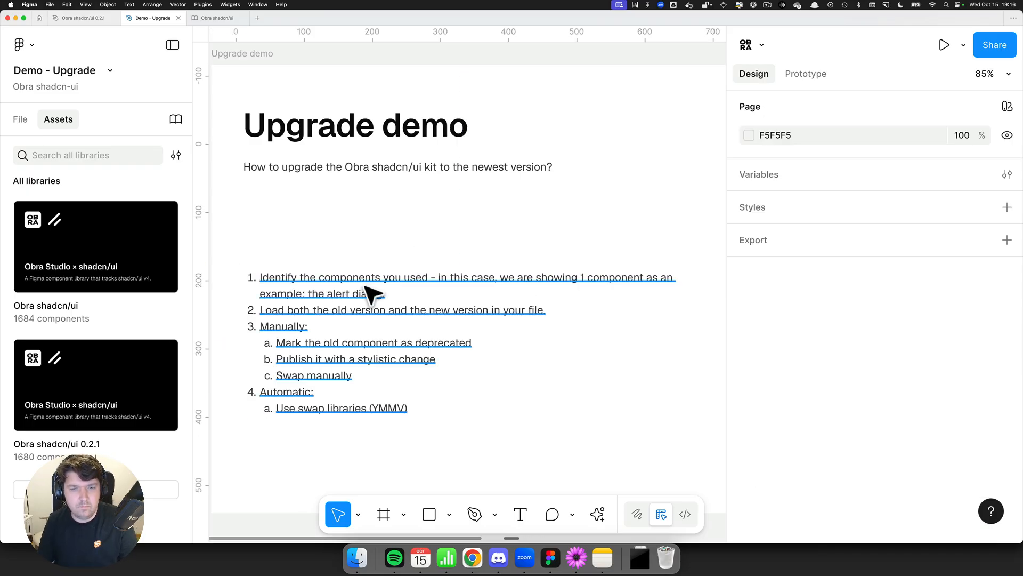
Step: Insert "of the library" after "the new version" in the second list item
double_click(308, 309)
click(309, 310)
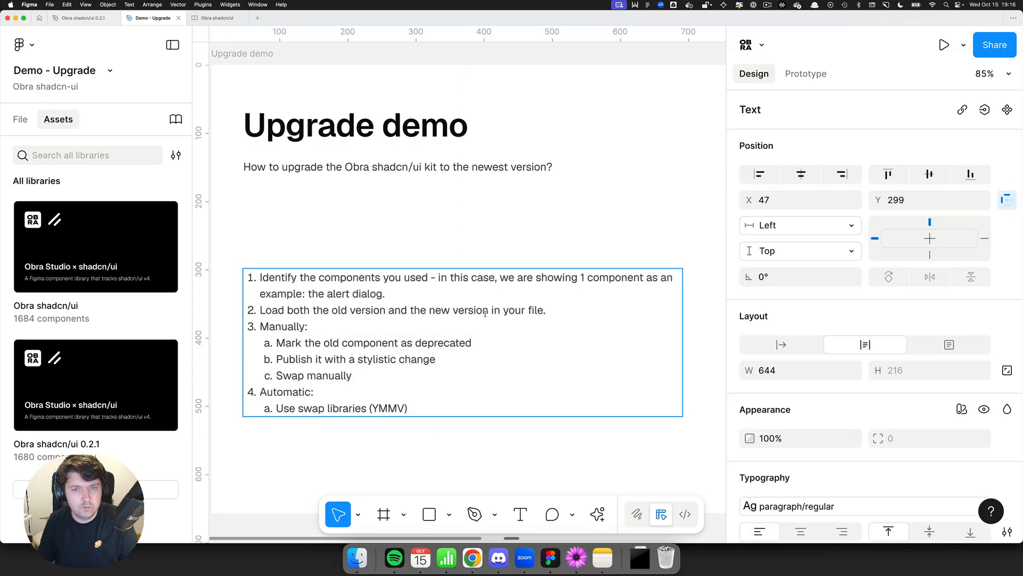
text(of the library)
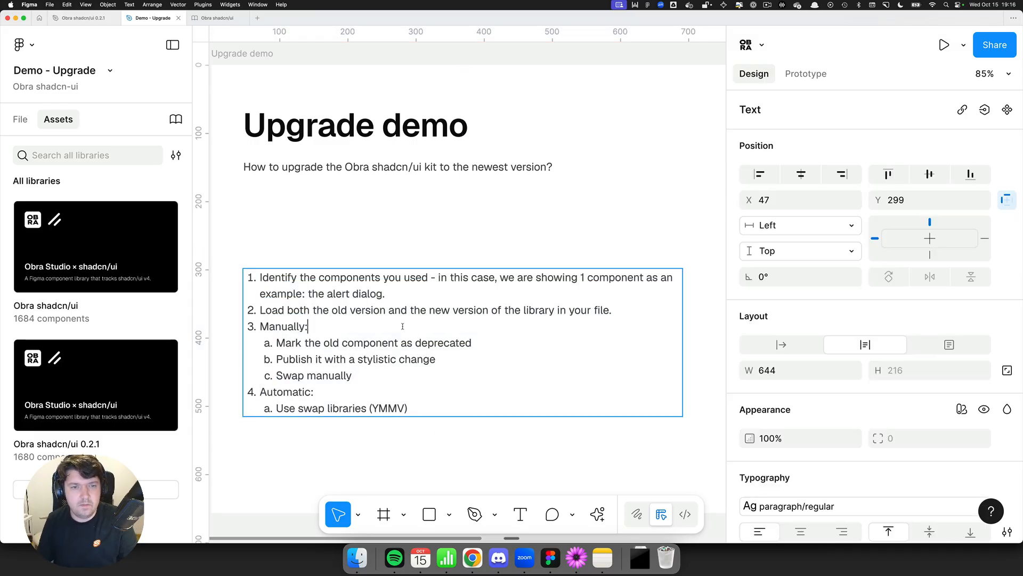
click(390, 231)
scroll(391, 231, down, 3)
drag(452, 245, 427, 245)
scroll(484, 248, down, 5)
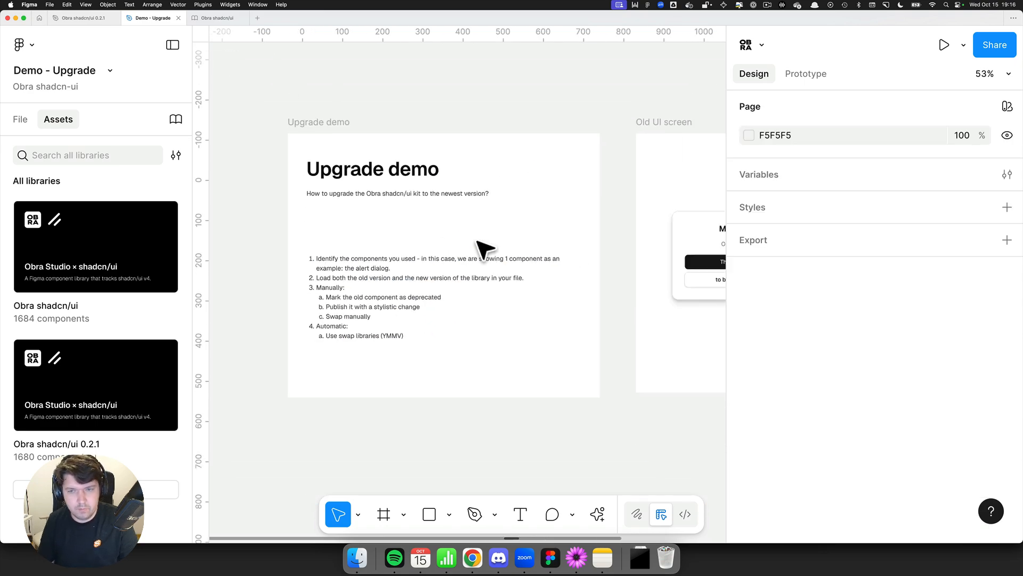
scroll(466, 252, right, 5)
click(506, 246)
click(457, 205)
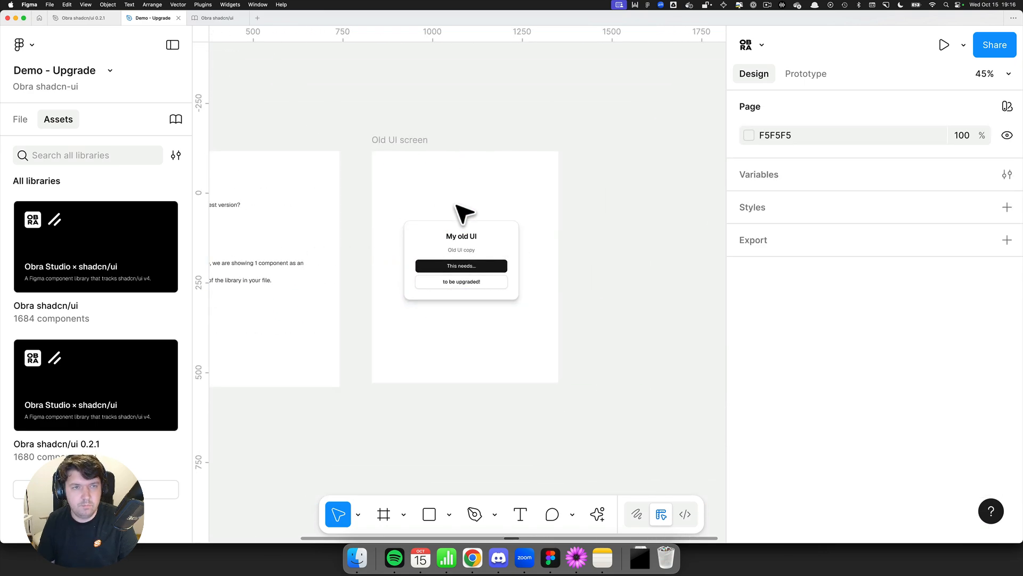
Step: In the 0.2.1 library file, select the Alert Dialog component set and open its layer name for editing
key(ctrl+Tab)
key(ctrl+Tab)
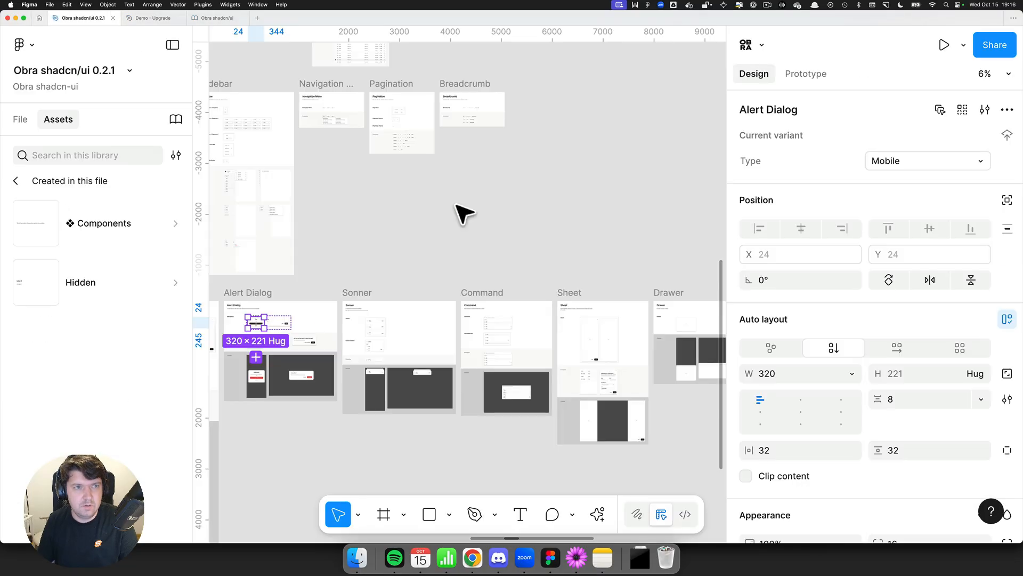
click(387, 277)
drag(389, 278, 402, 274)
scroll(392, 297, up, 10)
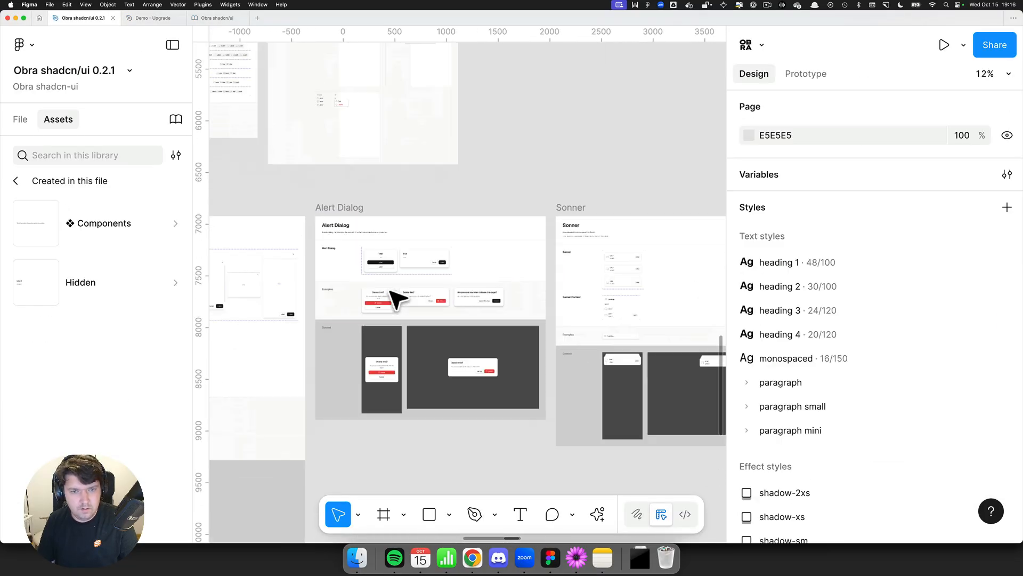
click(369, 231)
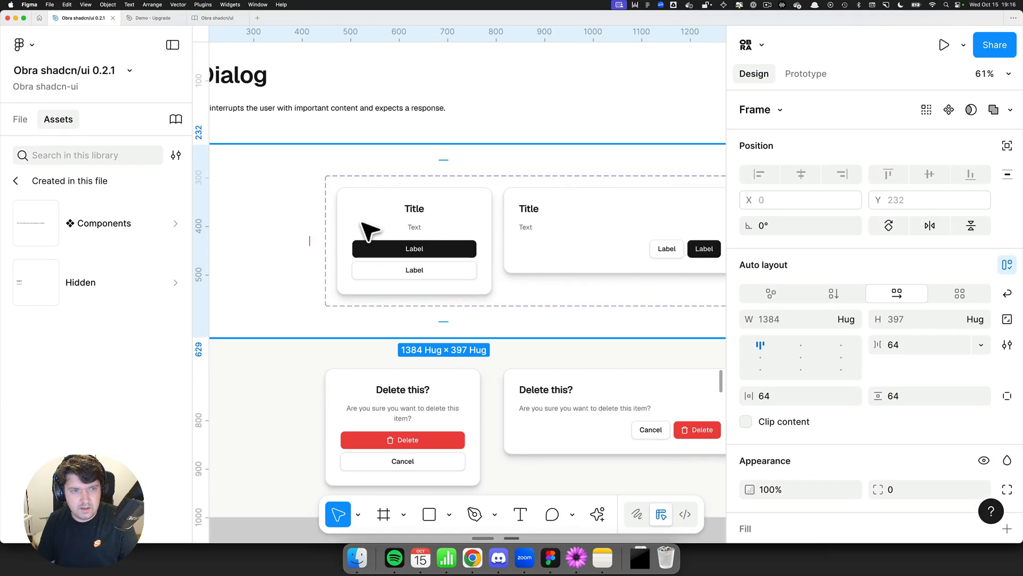
click(367, 229)
click(20, 119)
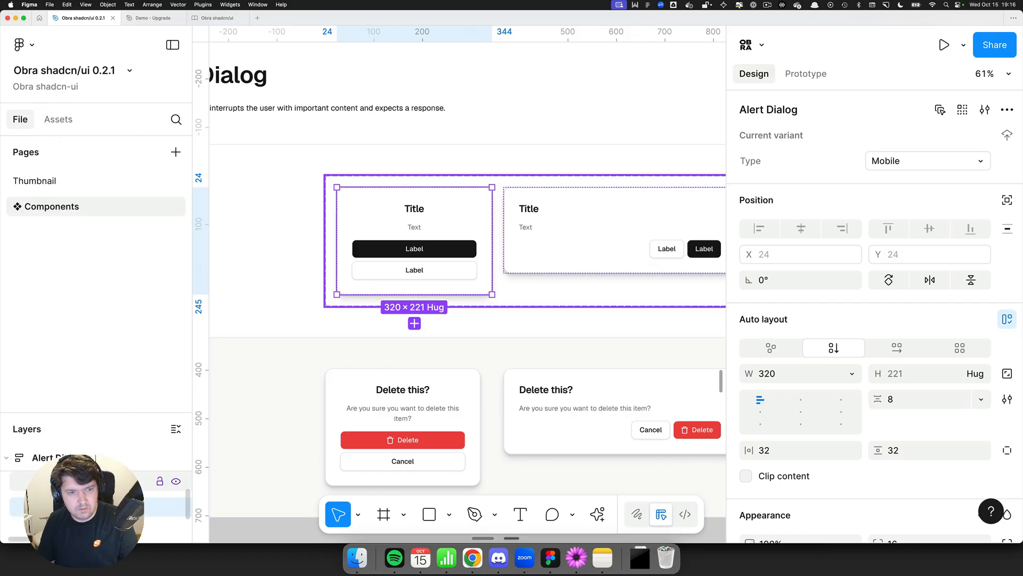
double_click(80, 483)
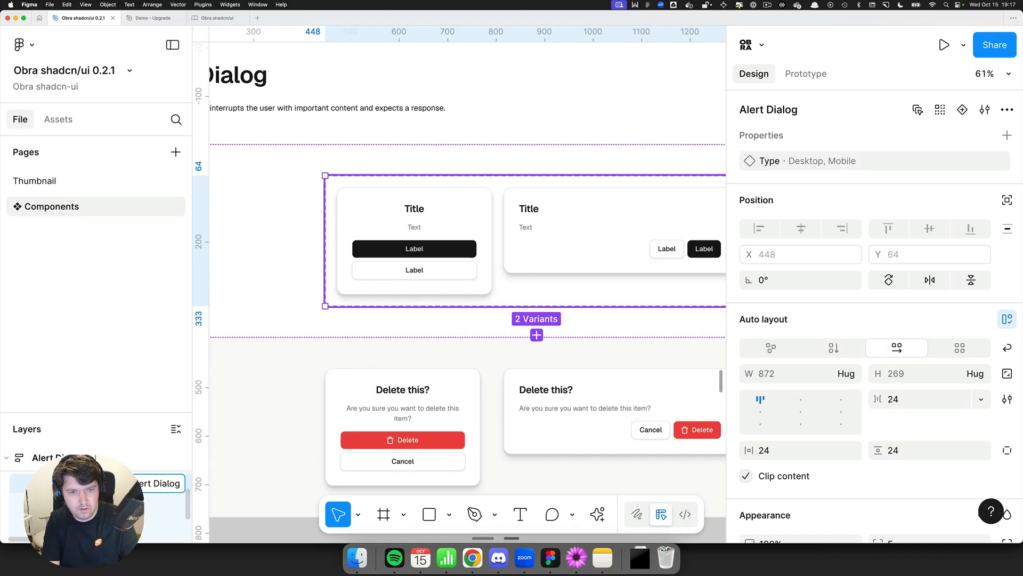
key(Return)
Step: Run the Obra Design System Helpers plugin and deprecate the selected Alert Dialog component set
key(super+k)
text(design)
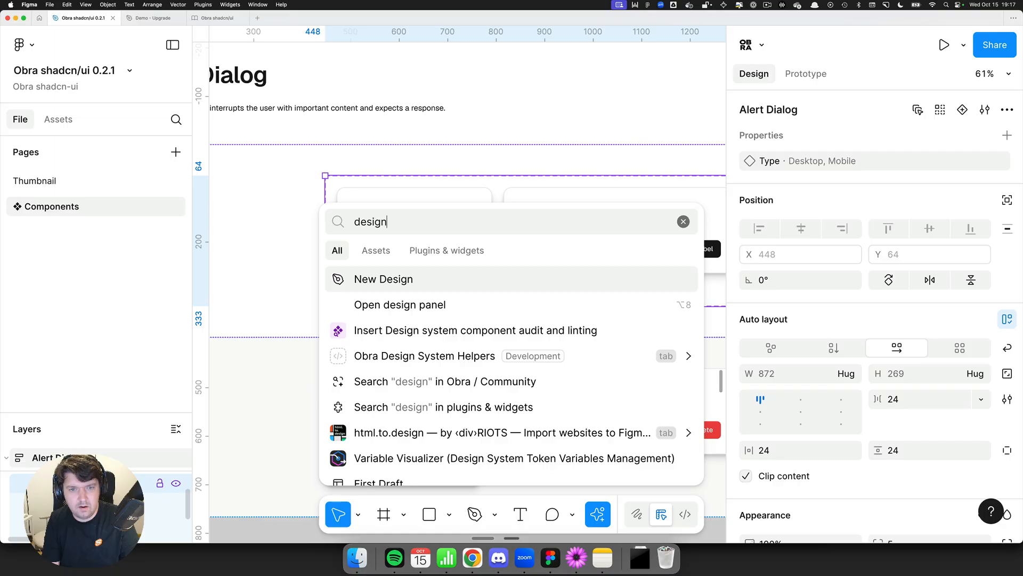
text(obra des)
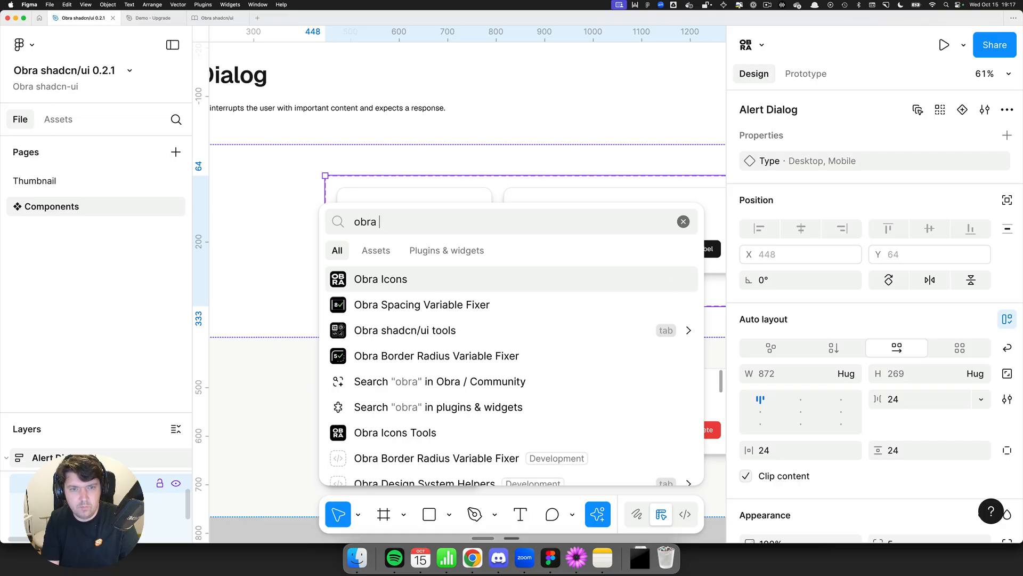
key(Tab)
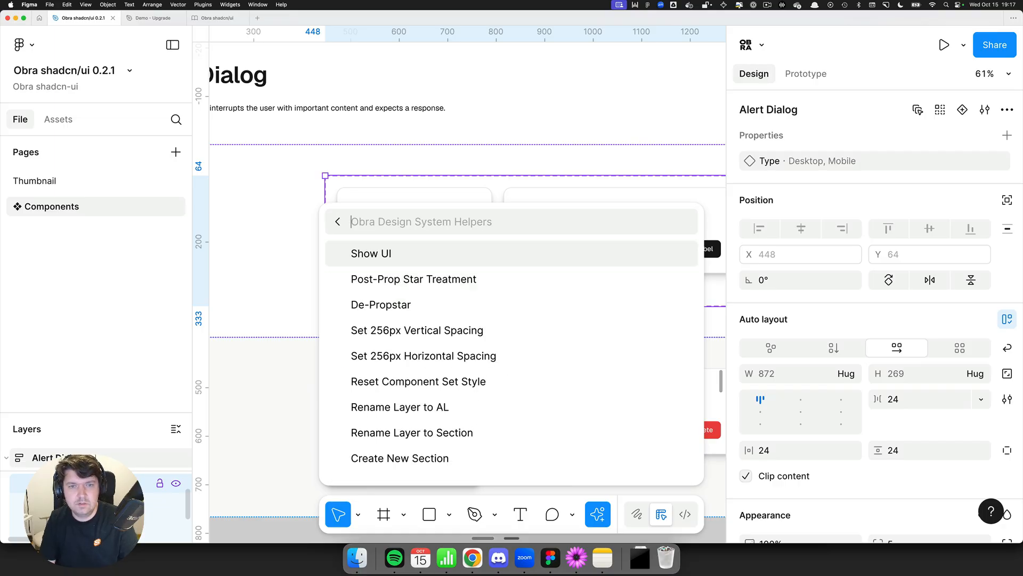
key(Return)
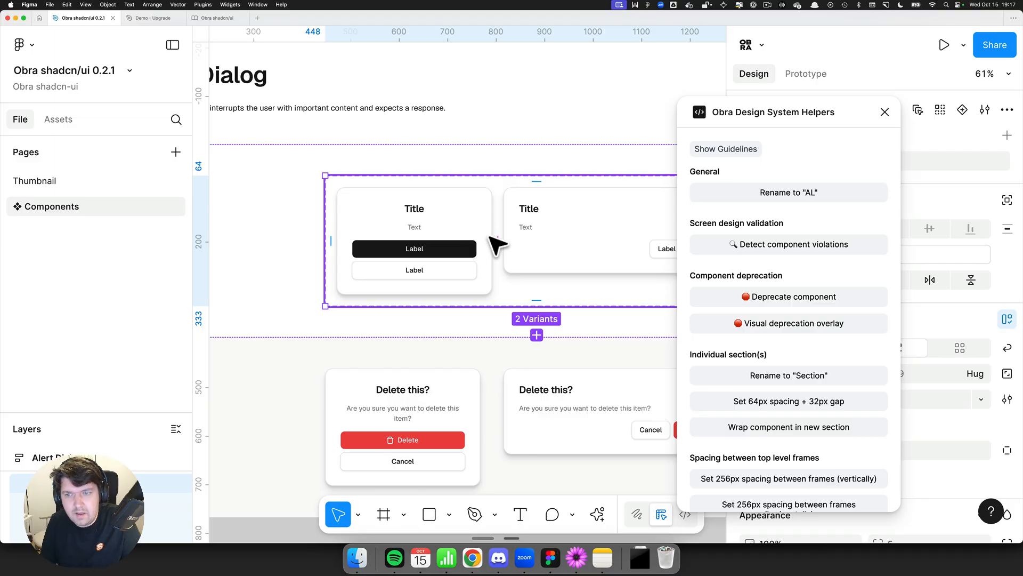
click(747, 296)
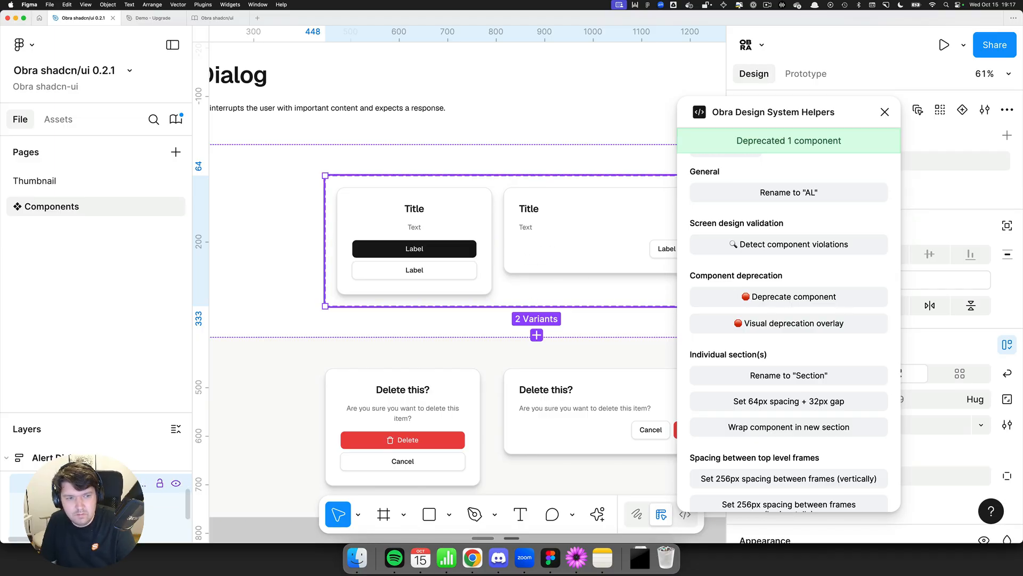
Step: Widen the sidebar and add the visual deprecation overlay to the Alert Dialog variants, then close the plugin
drag(125, 328, 126, 326)
drag(192, 381, 262, 382)
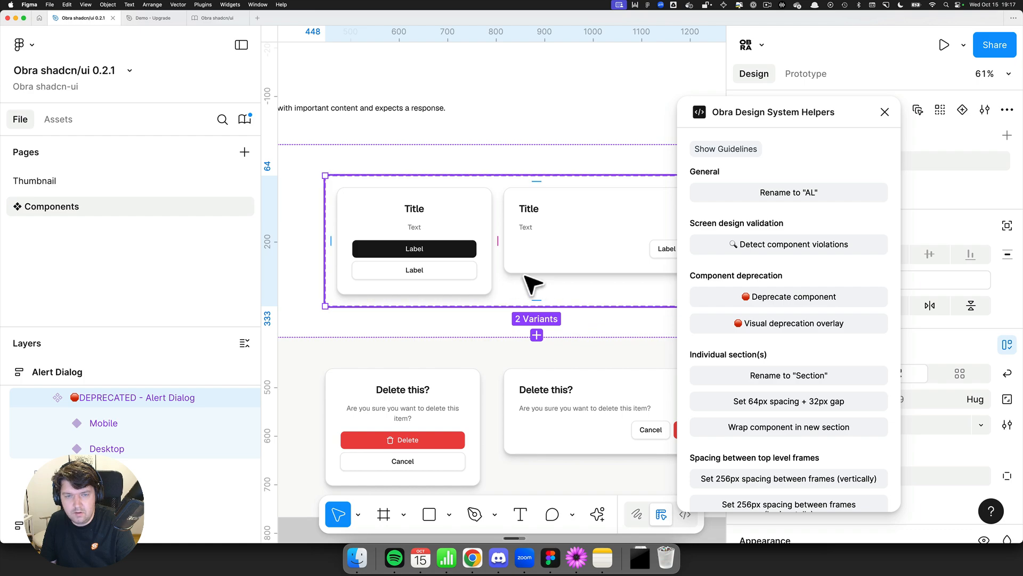
scroll(522, 271, down, 3)
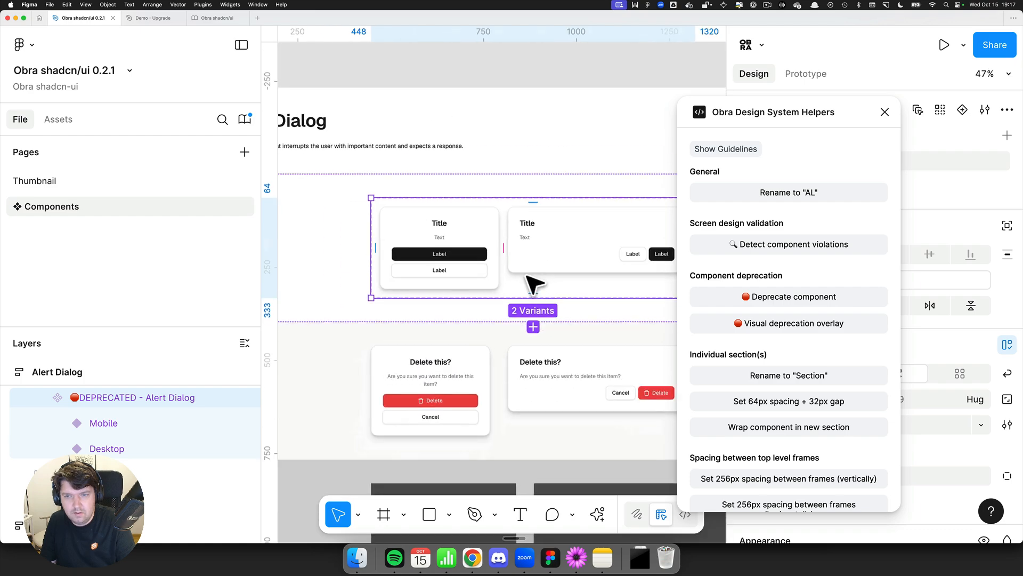
click(774, 323)
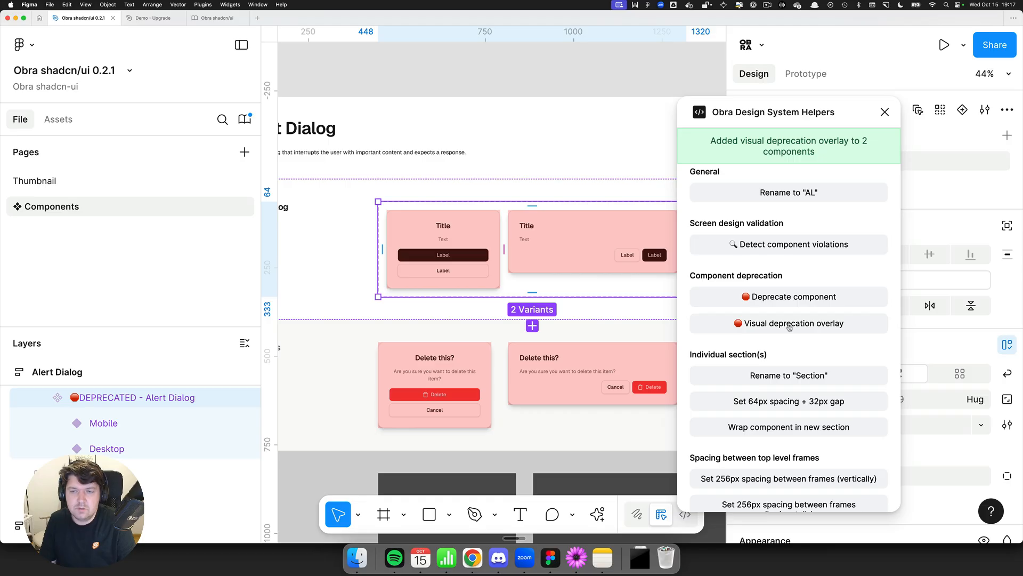
key(super+z)
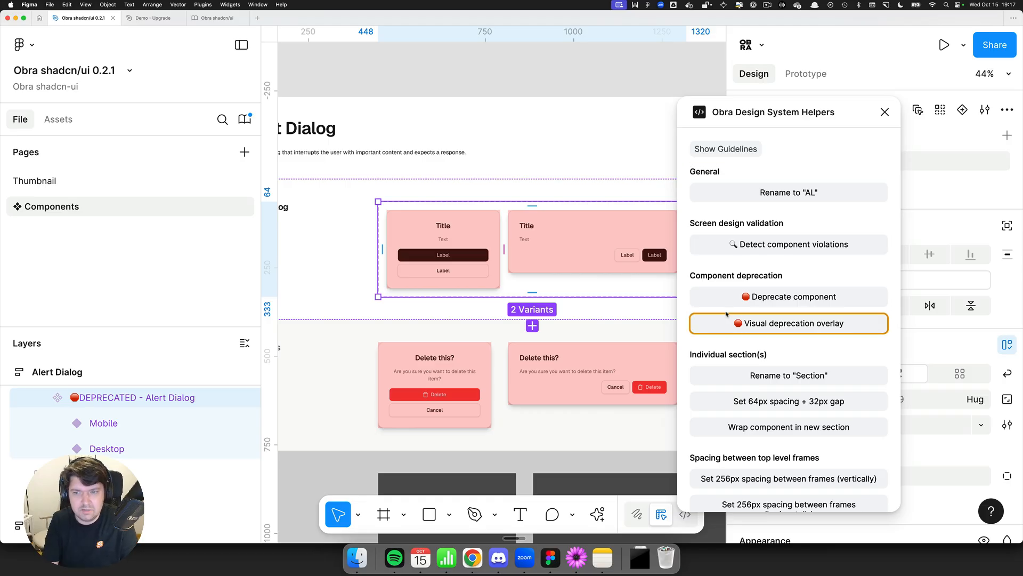
click(885, 112)
Step: Inspect the overlay rectangle, then publish the 0.2.1 library with the modified deprecated Alert Dialog
double_click(403, 237)
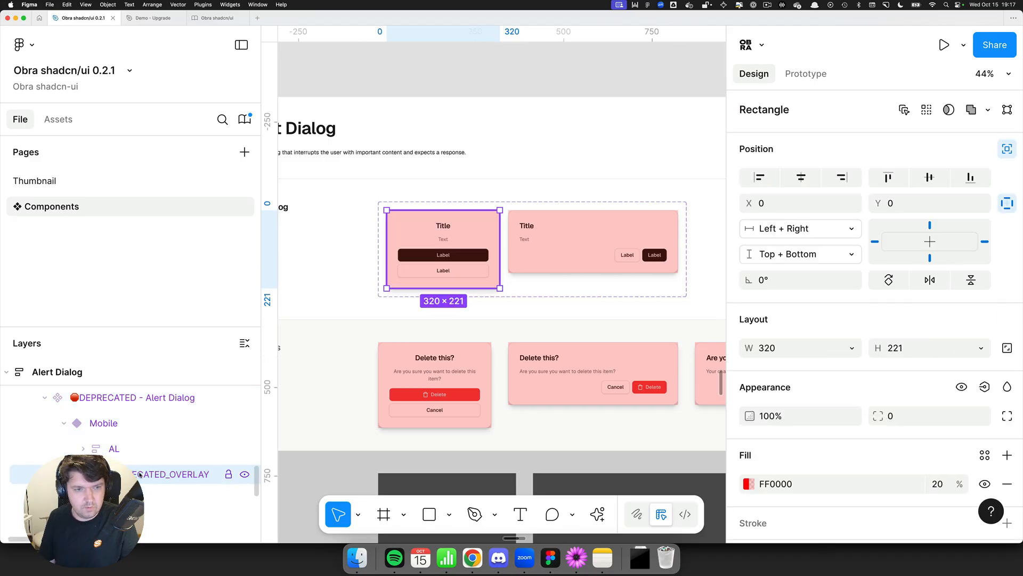
scroll(463, 290, down, 5)
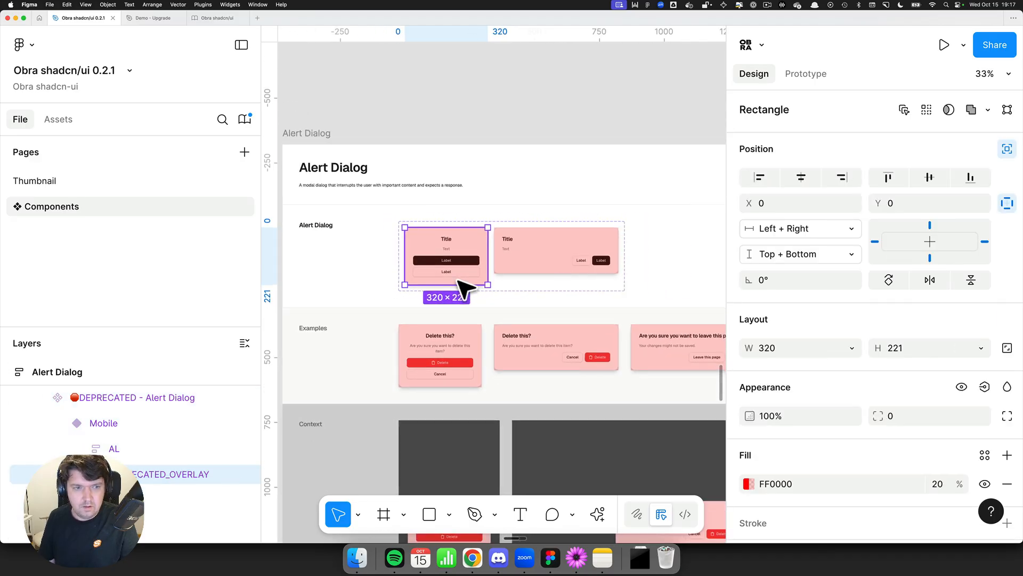
click(420, 141)
scroll(419, 141, down, 2)
click(245, 119)
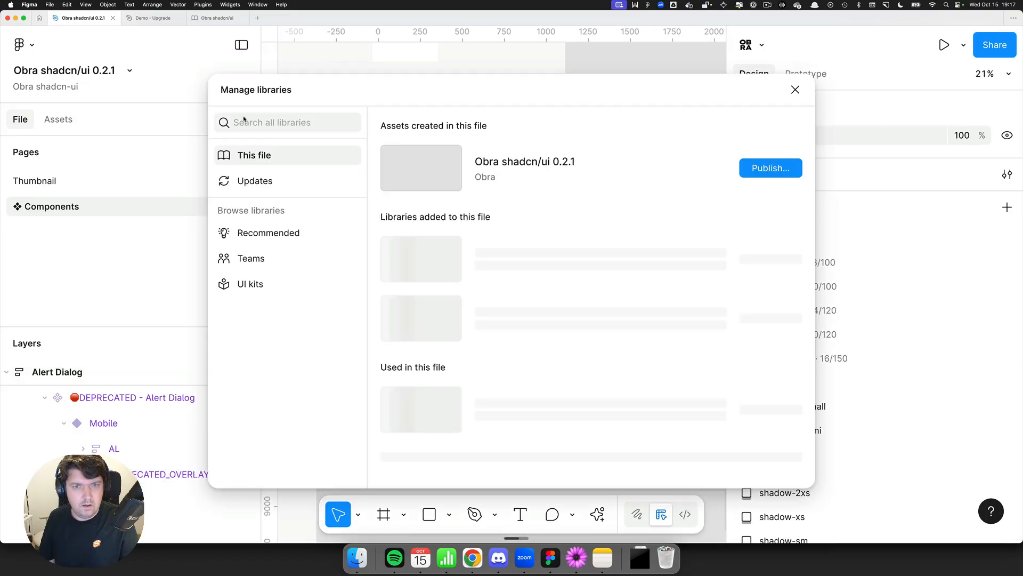
click(753, 170)
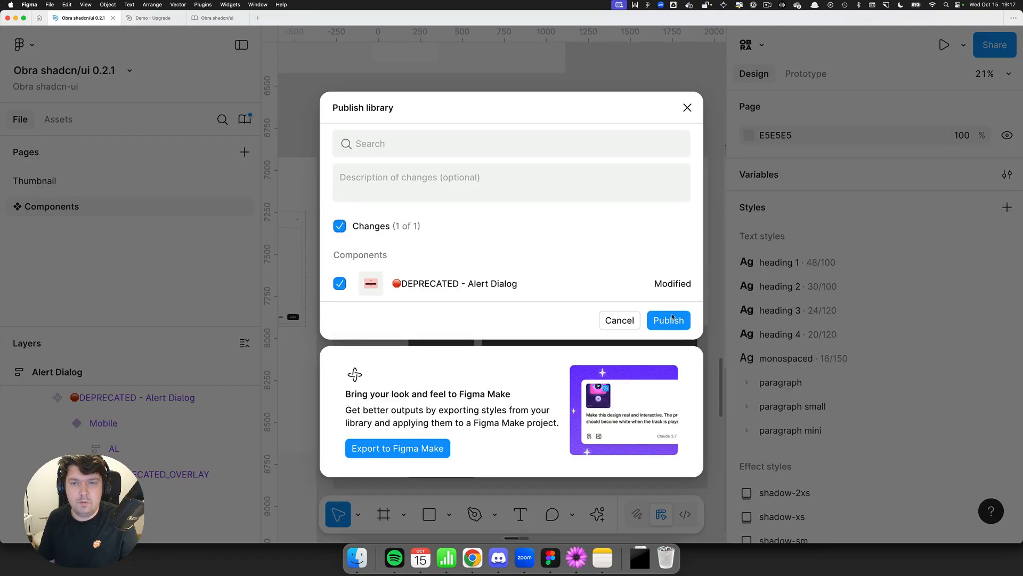
click(668, 316)
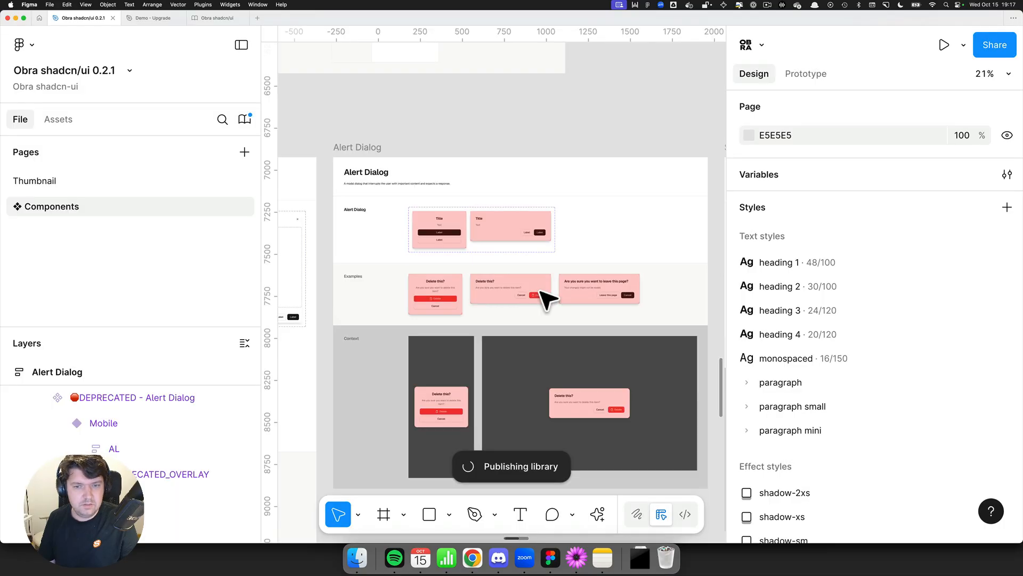
Step: Switch to the Demo - Upgrade file and accept all updates from the Obra shadcn/ui 0.2.1 library
click(145, 18)
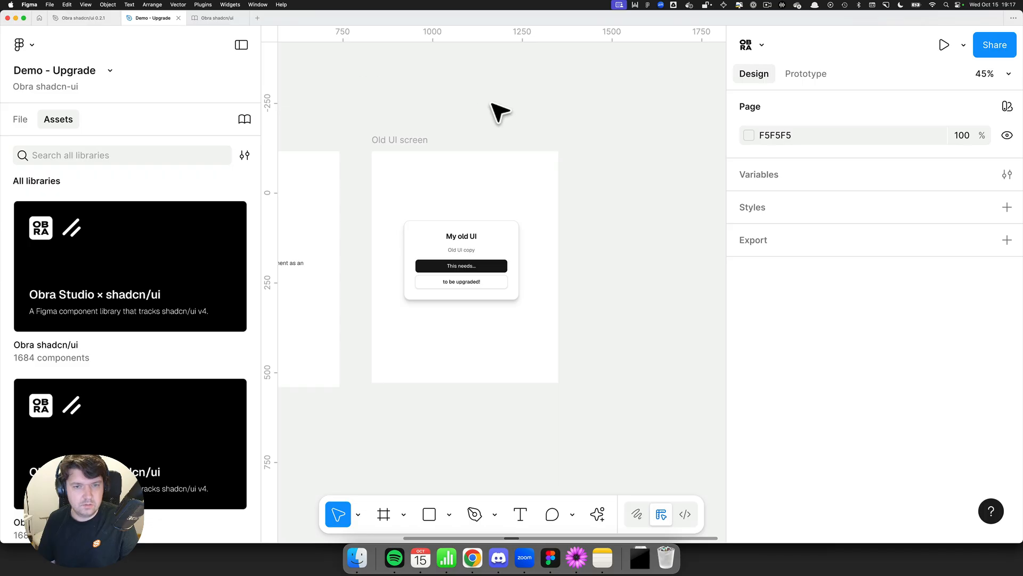
click(245, 119)
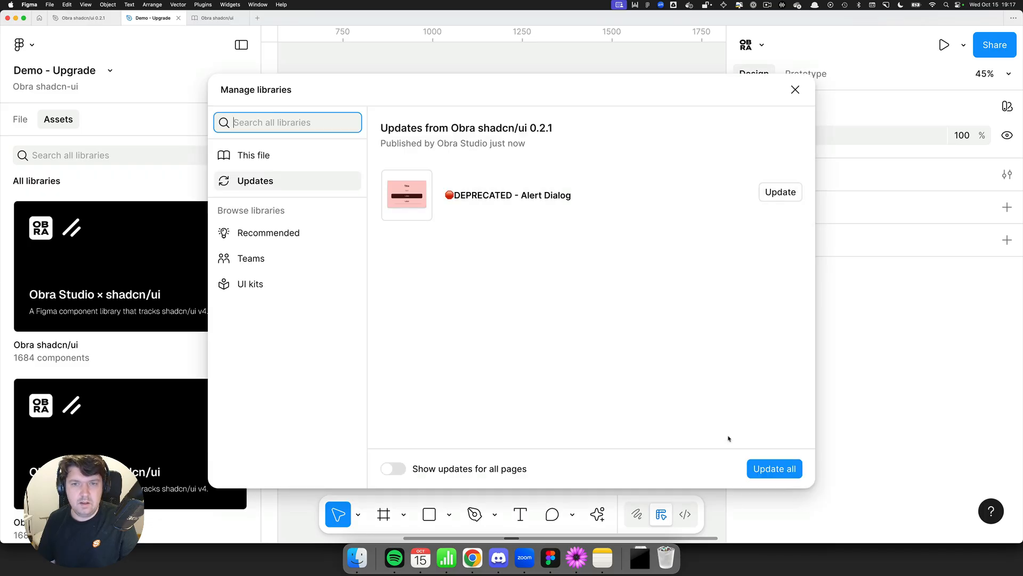
click(775, 468)
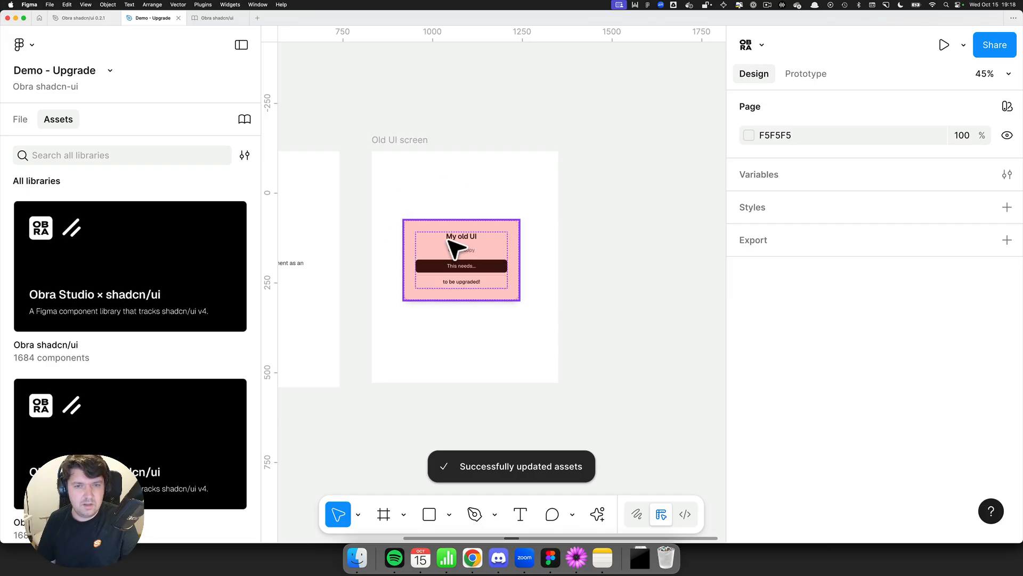
Step: Open the Obra shadcn/ui library assets and search for alert dialog
click(120, 257)
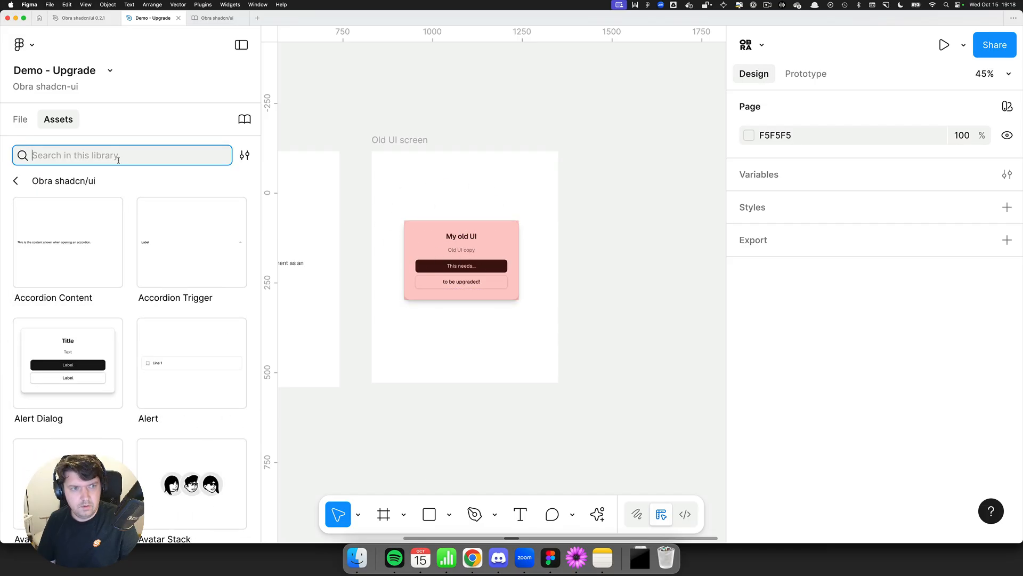
text(alert dialog)
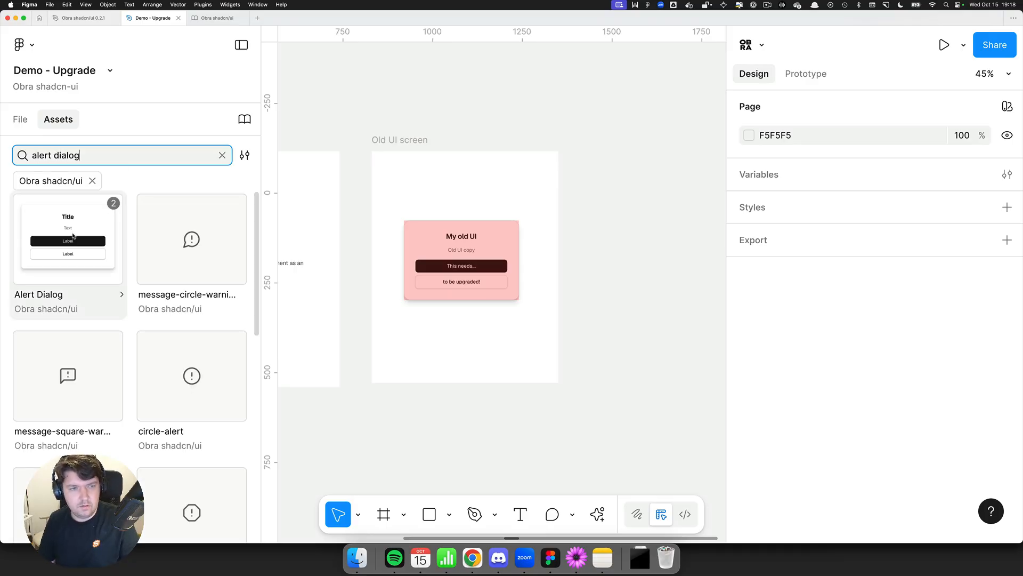
drag(71, 237, 472, 258)
scroll(464, 224, up, 3)
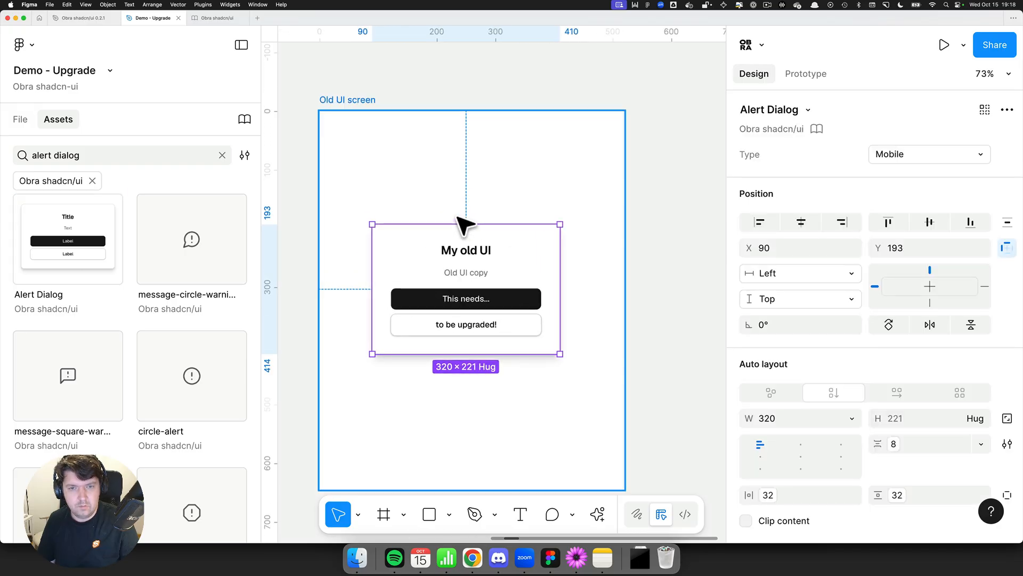
key(super+z)
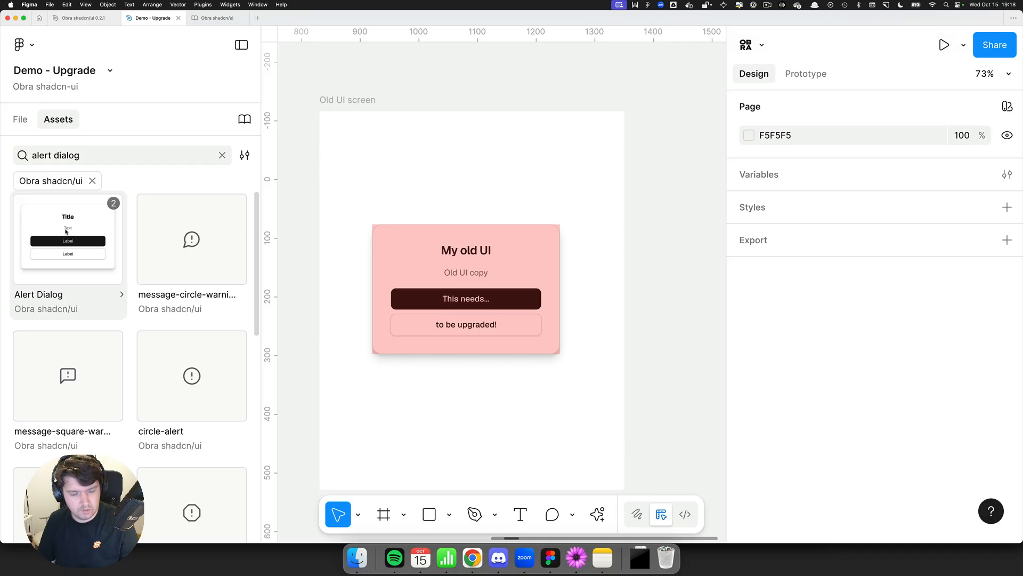
Step: Add a text label reading "⌥ + ⌘ + Dragging" above the dialog on the Old UI screen
key(t)
click(410, 172)
text(a)
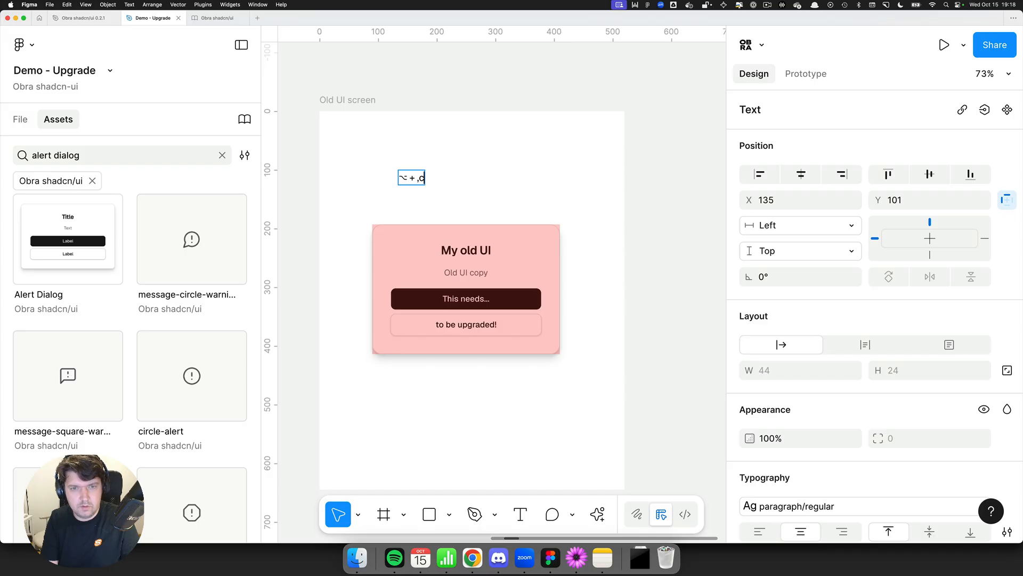
text(Dragging)
key(Escape)
Step: Swap the deprecated dialog instance for the new library's Alert Dialog by dropping it onto the instance
scroll(416, 181, up, 1)
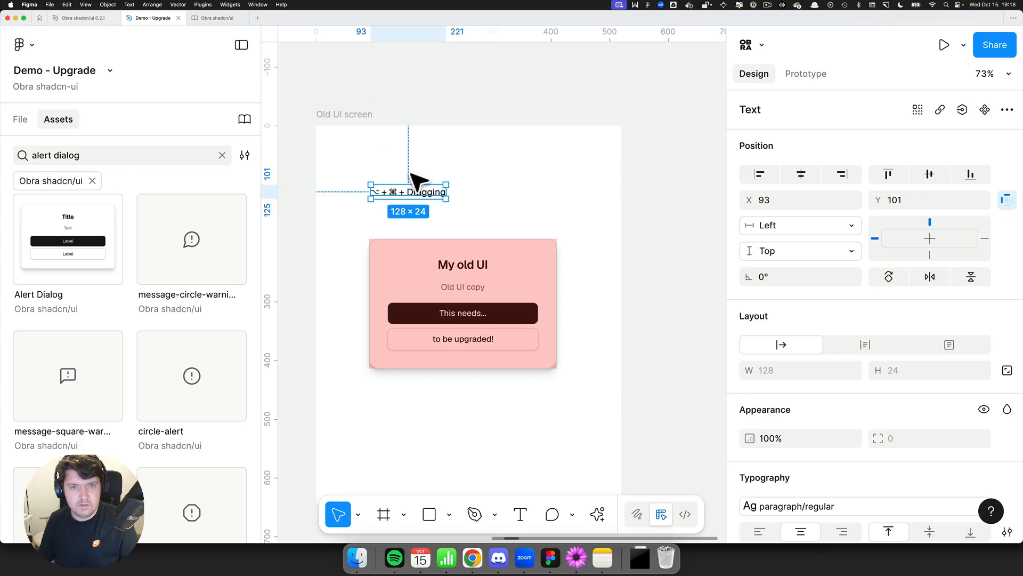
key(Escape)
drag(68, 238, 474, 293)
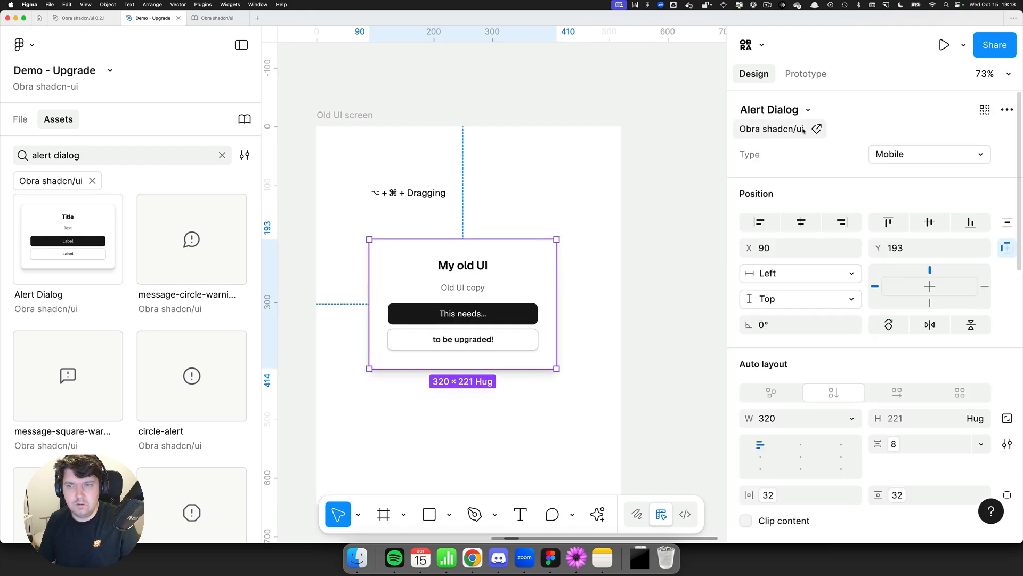
click(555, 198)
scroll(553, 200, down, 3)
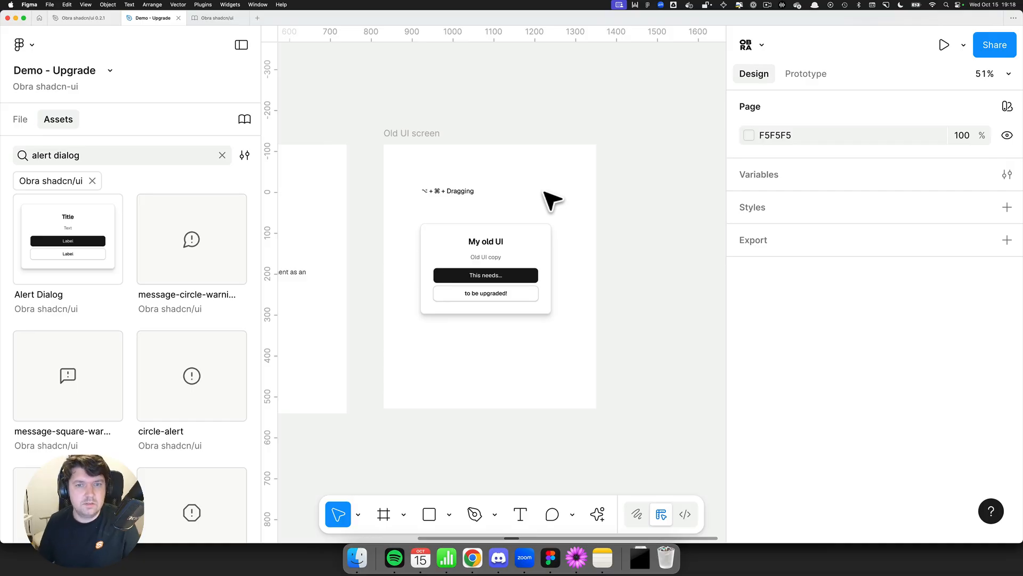
scroll(552, 200, left, 5)
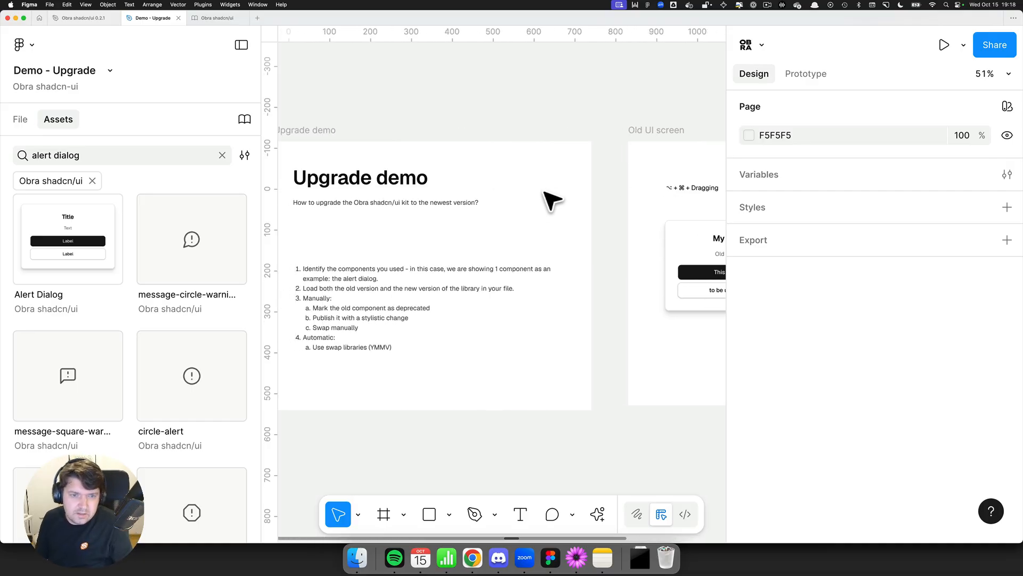
Step: Hide the interface to view both frames, then undo the Alert Dialog swap
key(super+backslash)
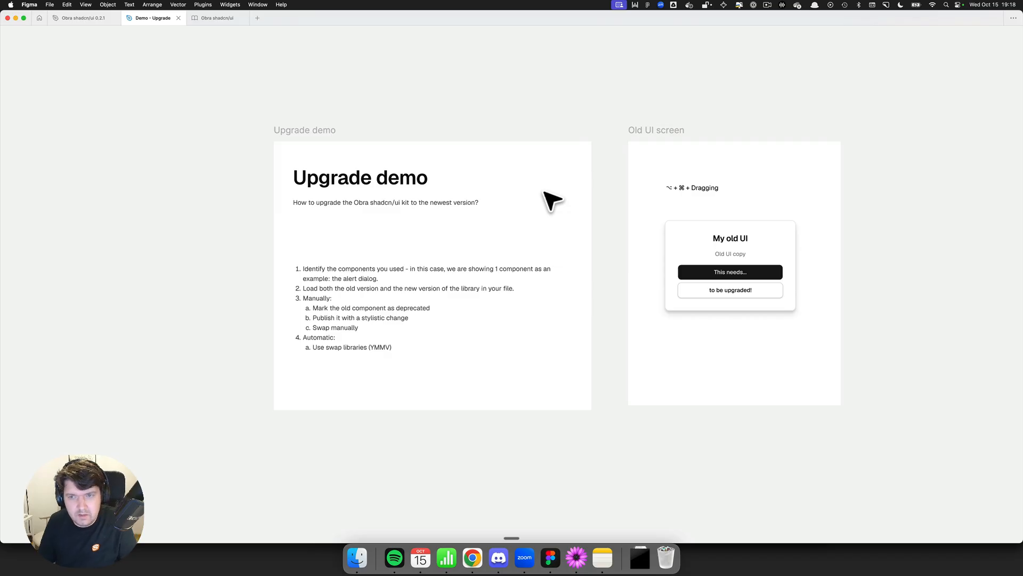
scroll(553, 200, right, 4)
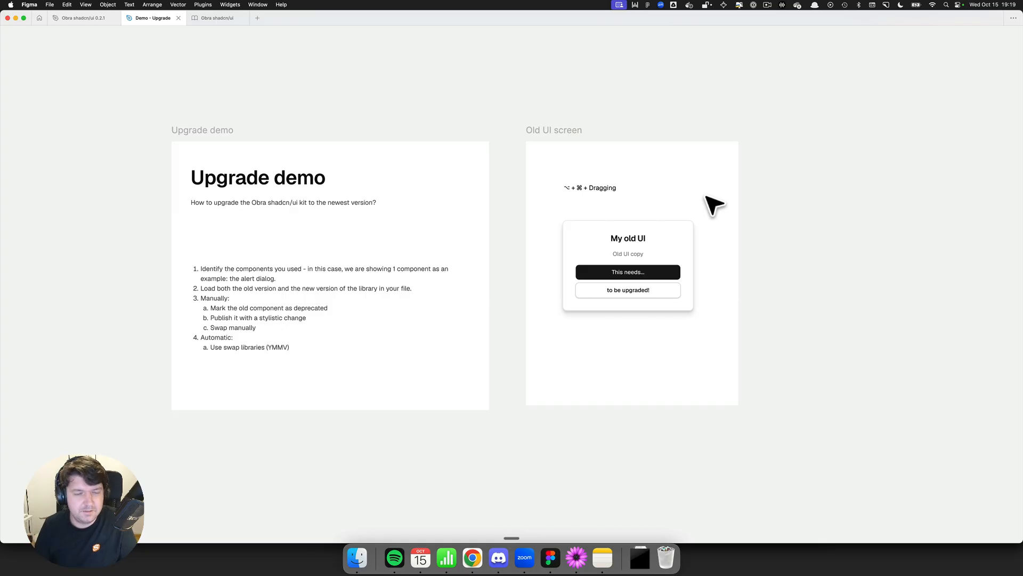
key(super+z)
key(super+z)
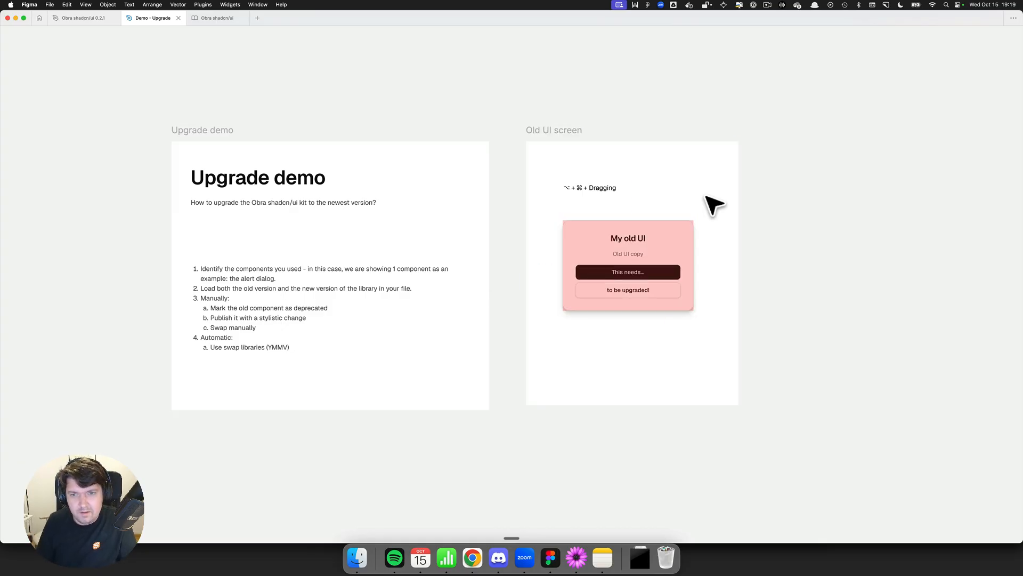
Step: Restore the interface and delete the "⌥ + ⌘ + Dragging" label from the Old UI screen
key(super+backslash)
scroll(711, 206, right, 3)
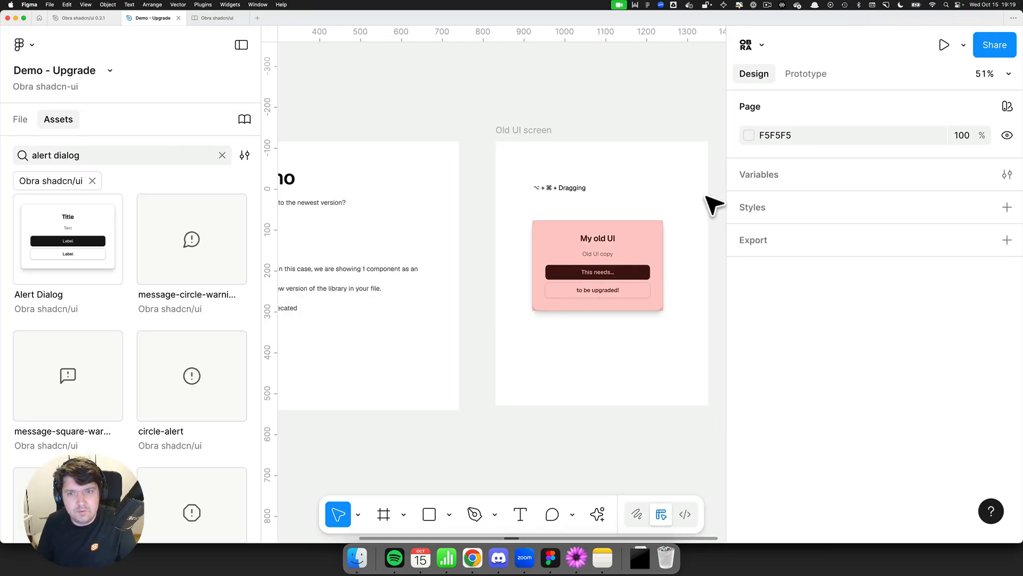
click(549, 186)
key(Delete)
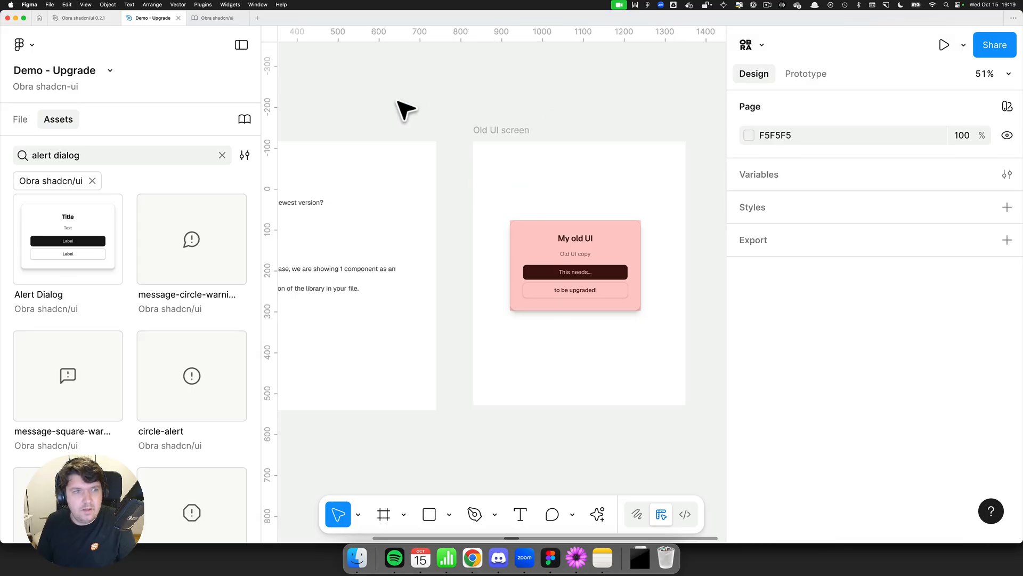
Step: Open the Obra shadcn/ui 0.2.1 library's swap options in the library manager to review its used styles and components, then close it
click(16, 122)
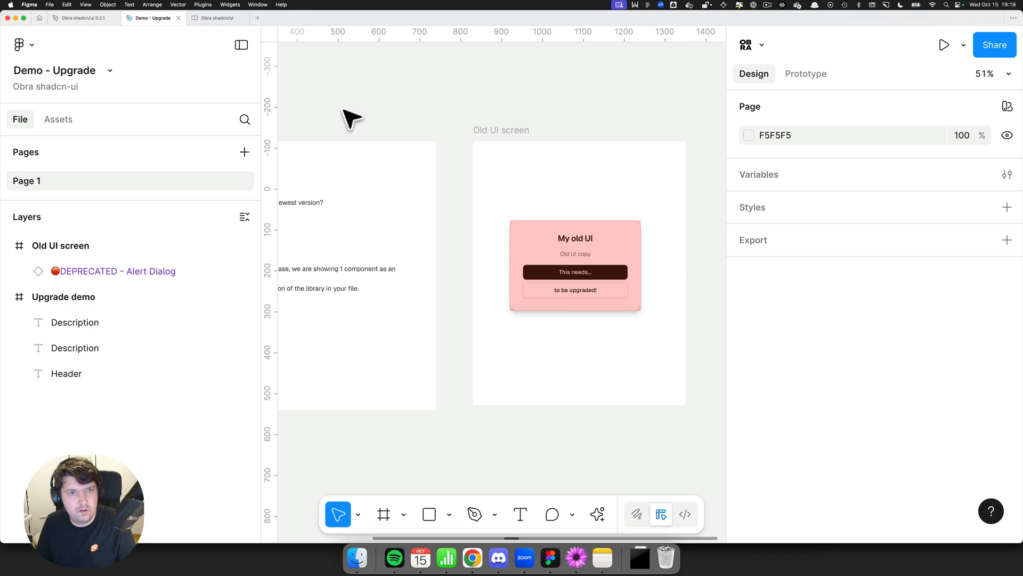
click(59, 119)
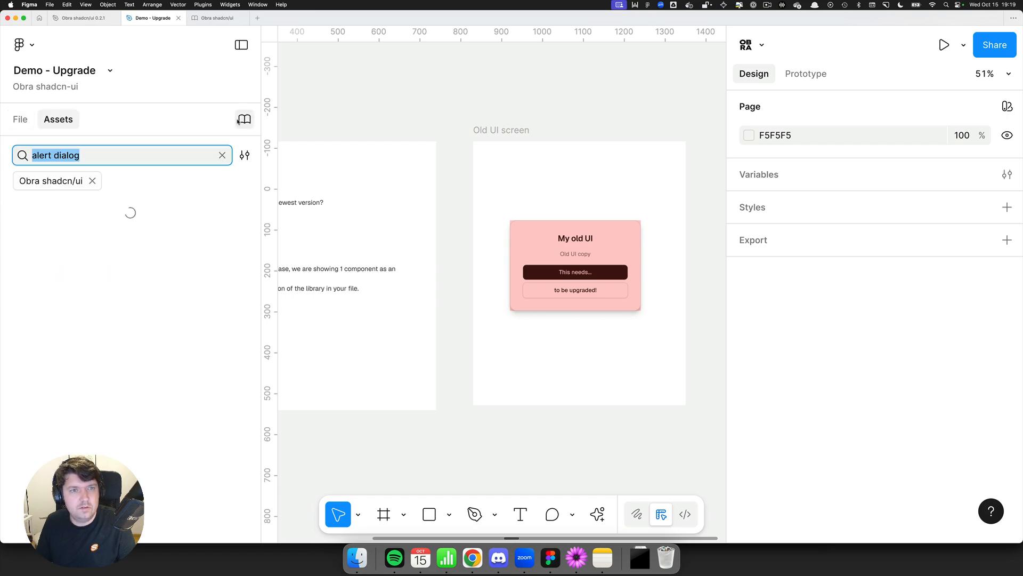
click(243, 119)
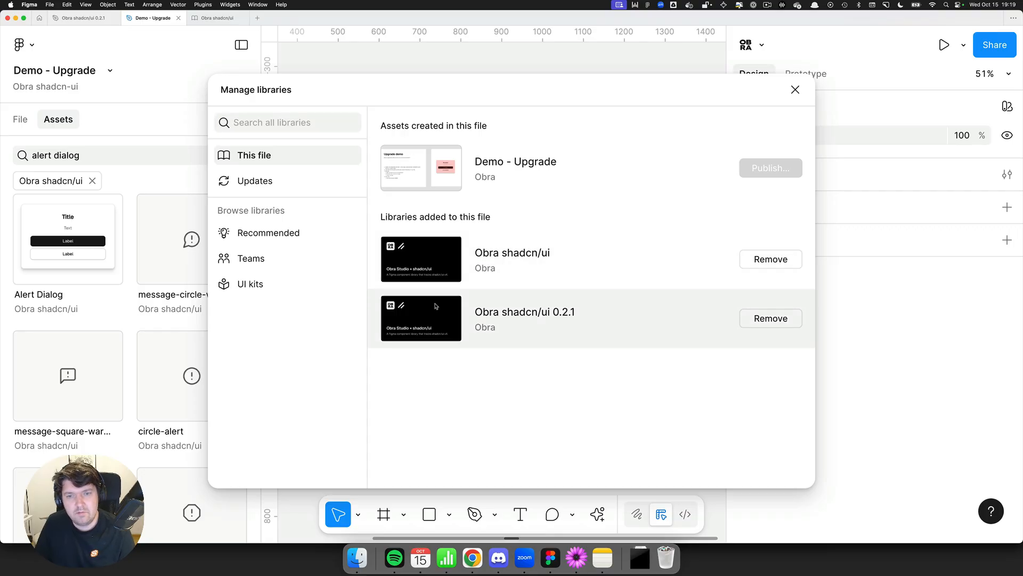
click(512, 315)
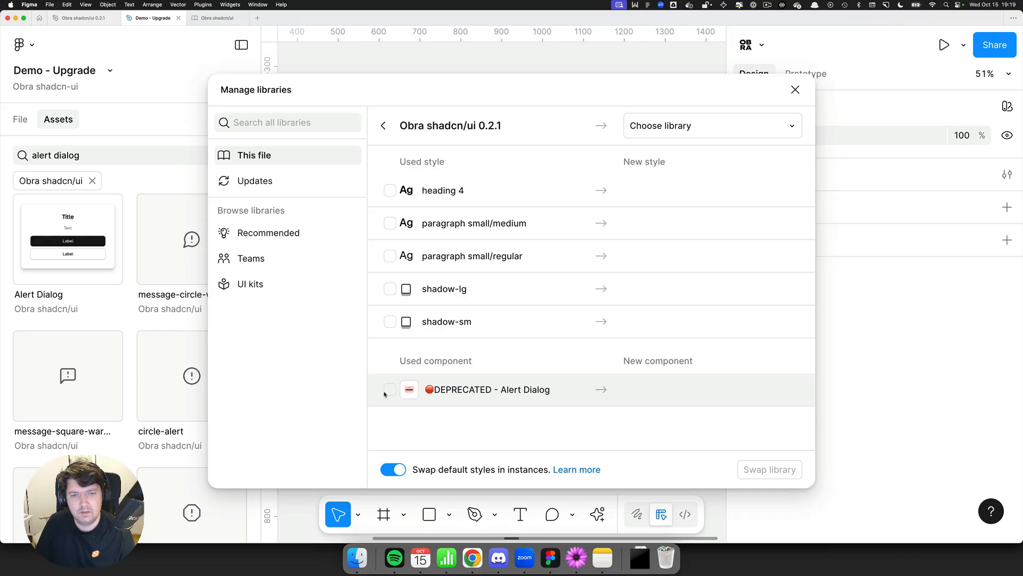
click(795, 89)
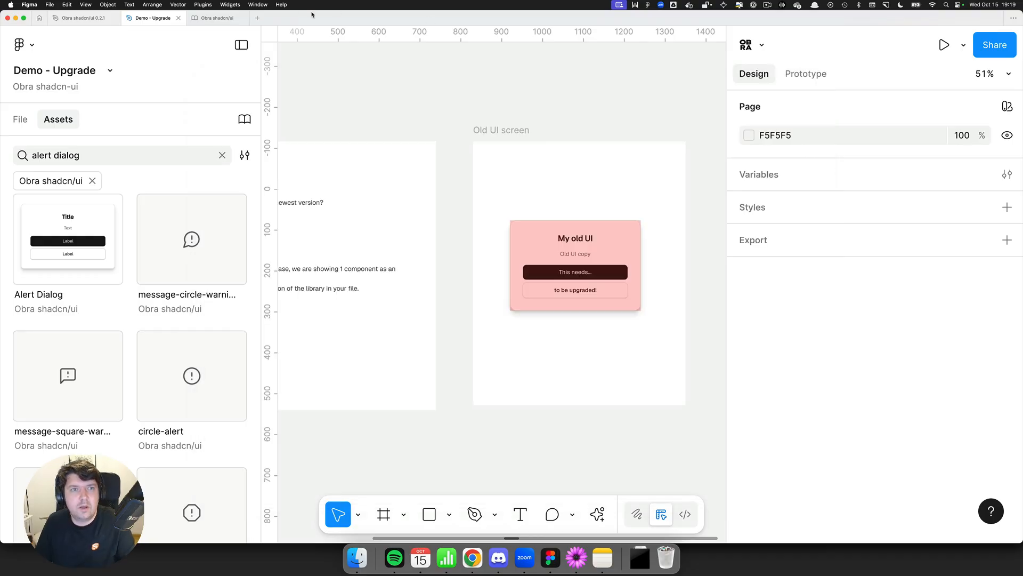
Step: Switch to the Obra shadcn/ui 0.2.1 file and select the Dialog example instance in the Alert Dialog section
click(216, 17)
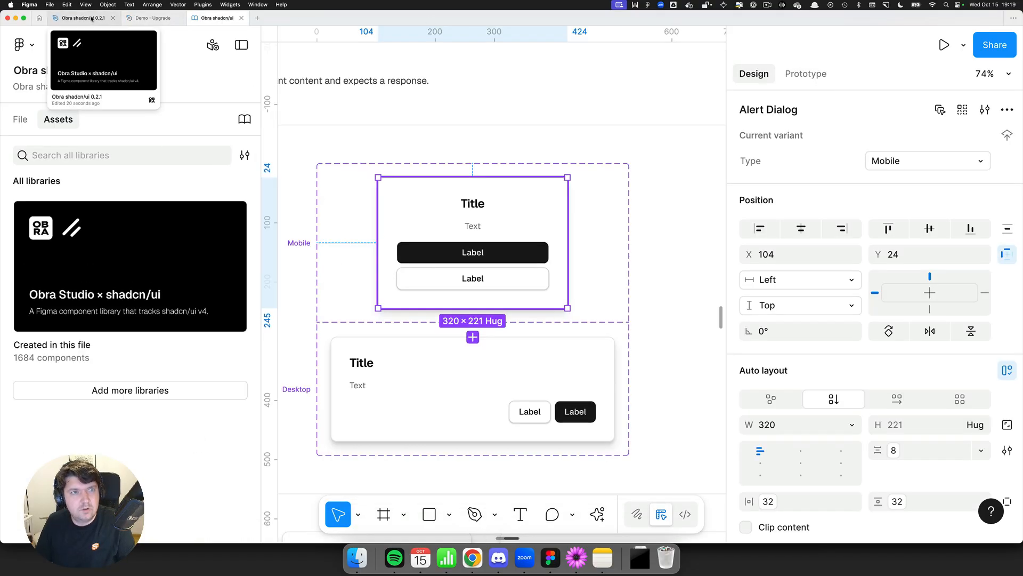
click(80, 17)
scroll(486, 130, left, 2)
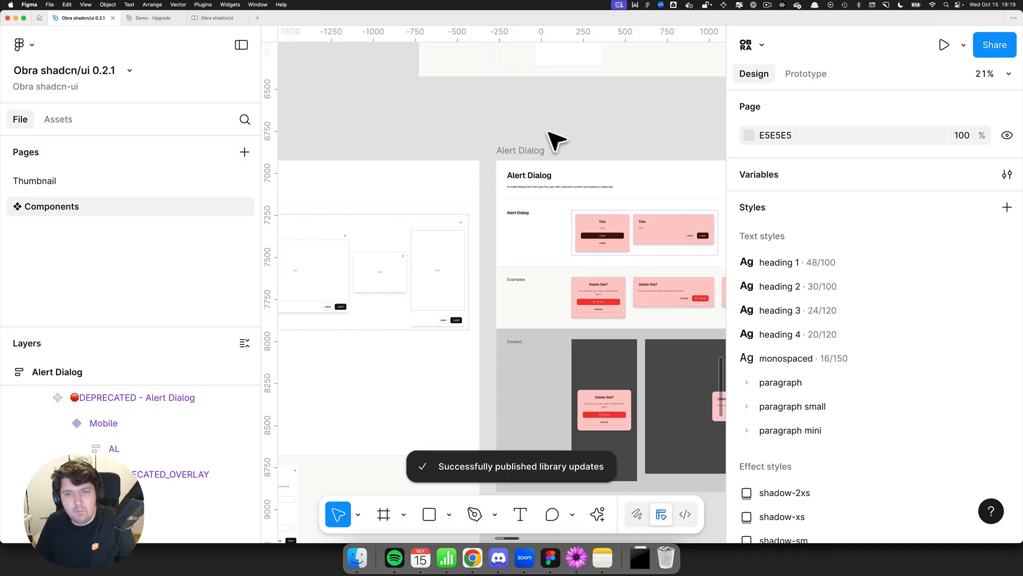
scroll(448, 251, left, 6)
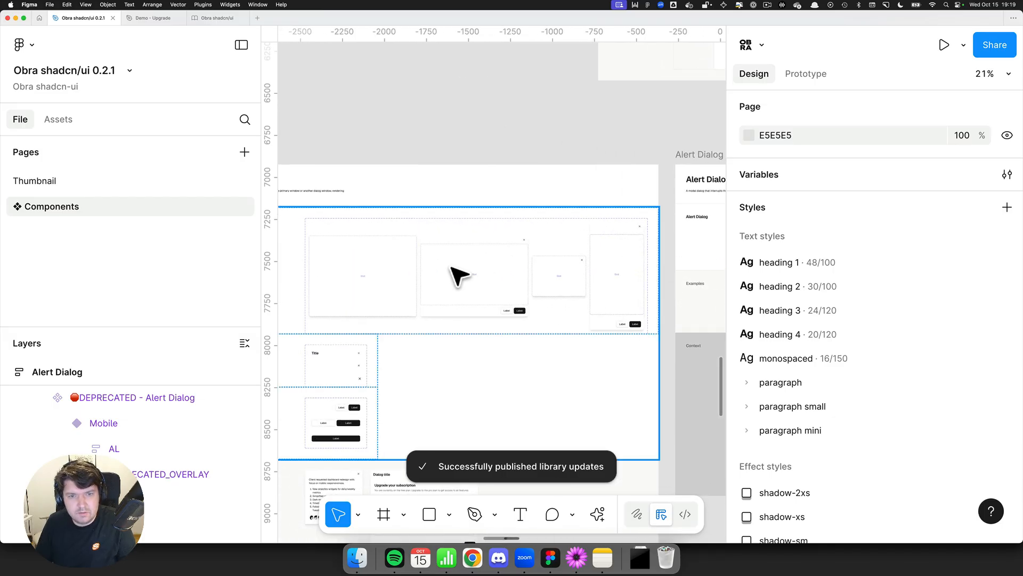
click(377, 281)
click(400, 265)
scroll(410, 258, down, 6)
scroll(418, 255, left, 3)
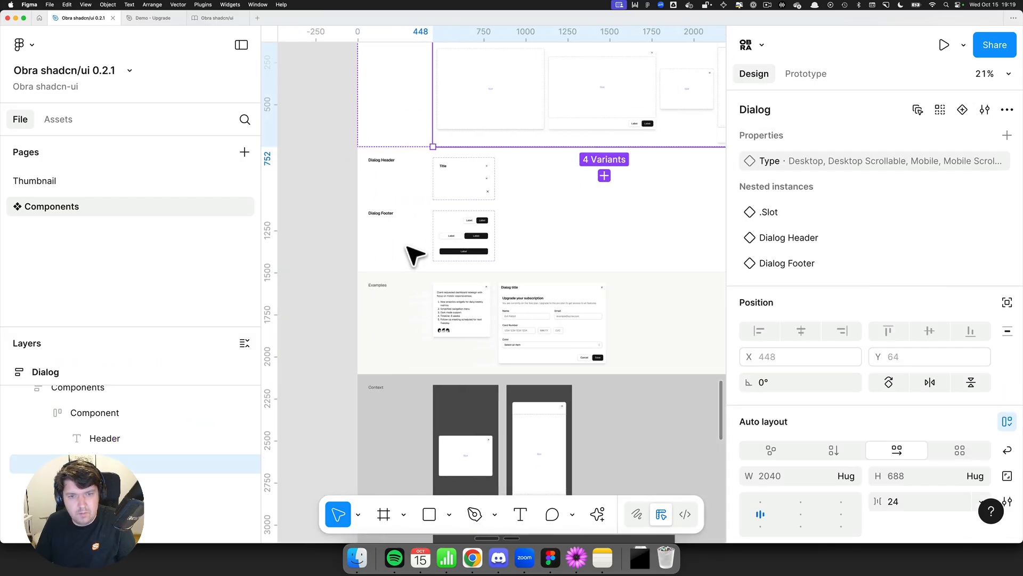
click(463, 288)
click(459, 141)
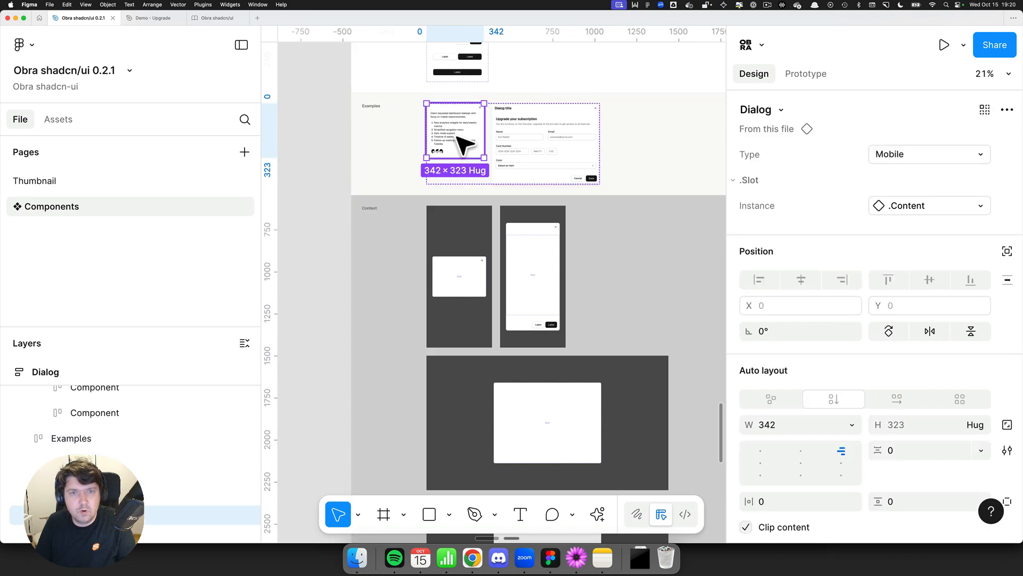
Step: Paste the Dialog instance into the Demo - Upgrade file and place it below the Old UI screen
key(ctrl+Tab)
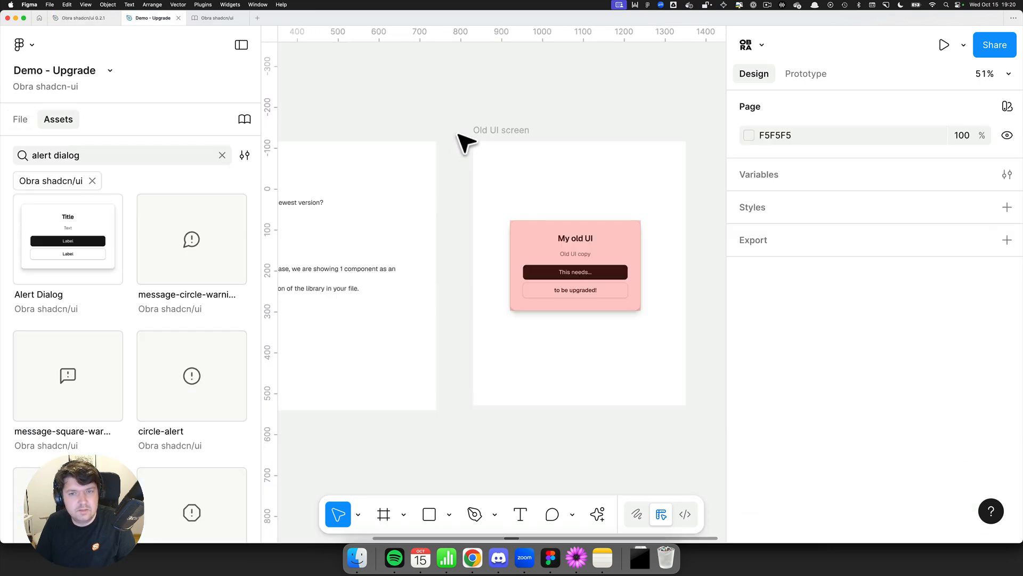
key(super+v)
drag(517, 277, 518, 347)
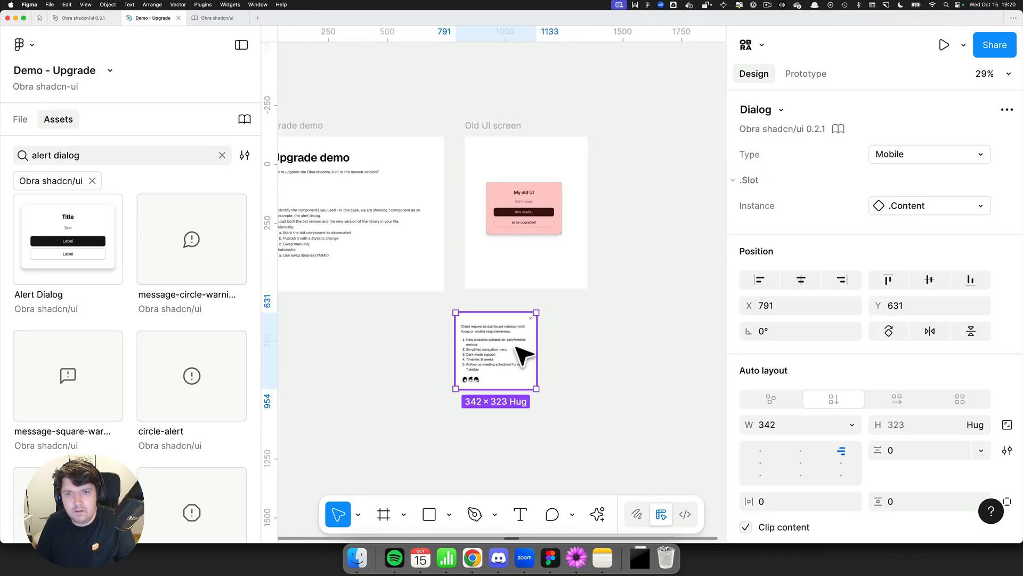
click(600, 331)
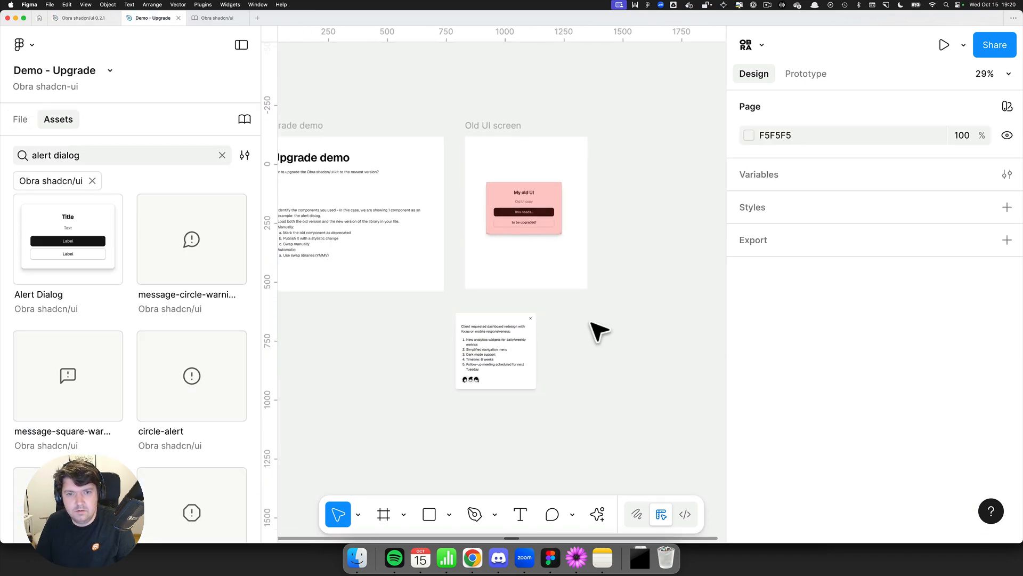
Step: Swap the Obra shadcn/ui 0.2.1 library to Obra shadcn/ui for the Dialog component in the library manager
click(244, 120)
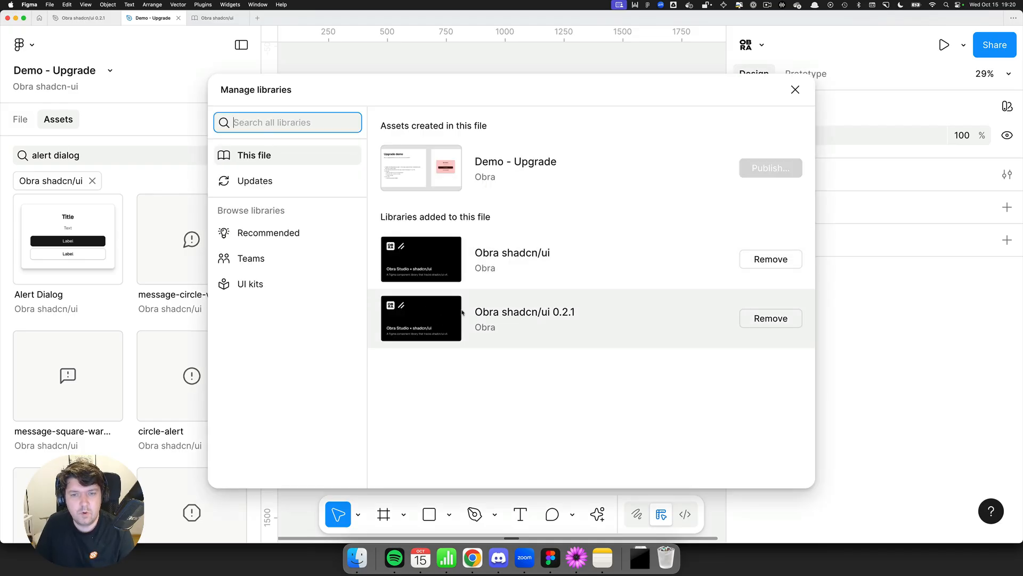
click(469, 313)
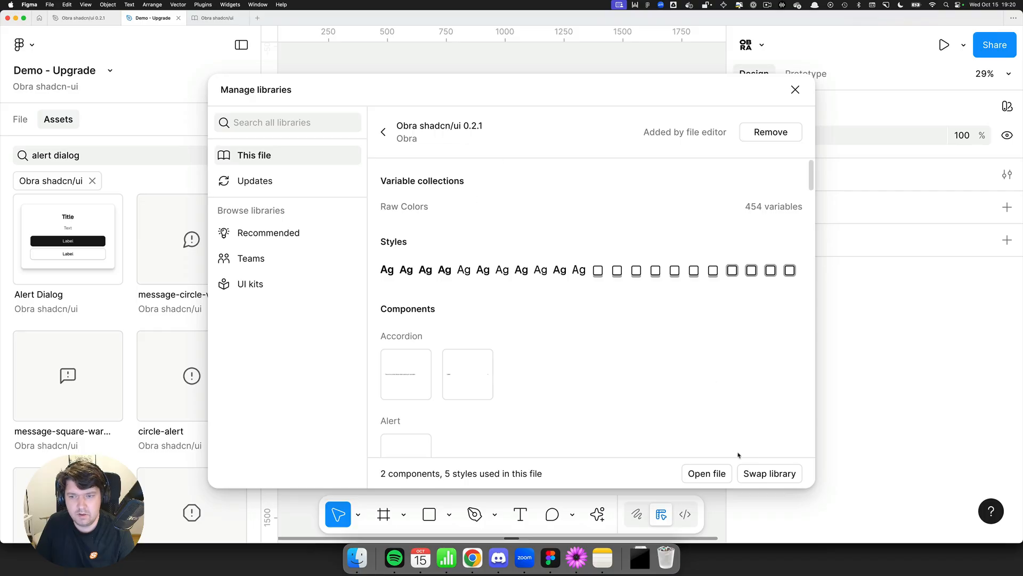
click(769, 473)
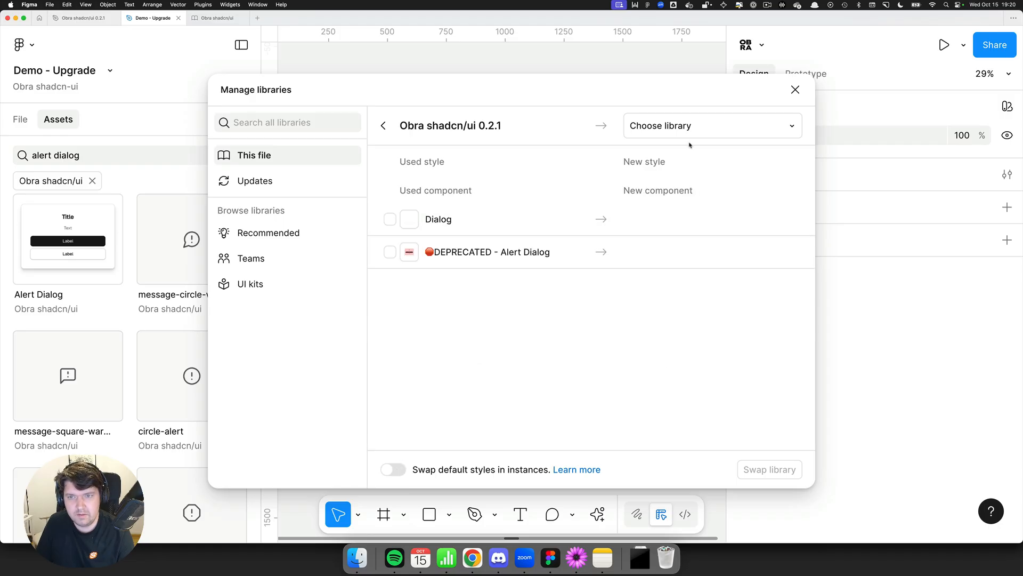
click(704, 130)
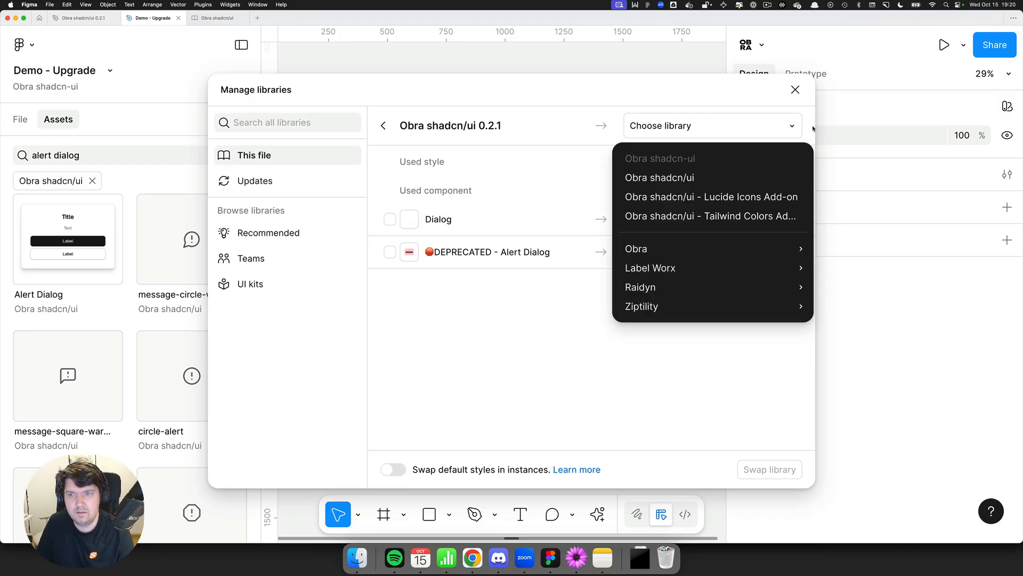
click(776, 127)
click(760, 133)
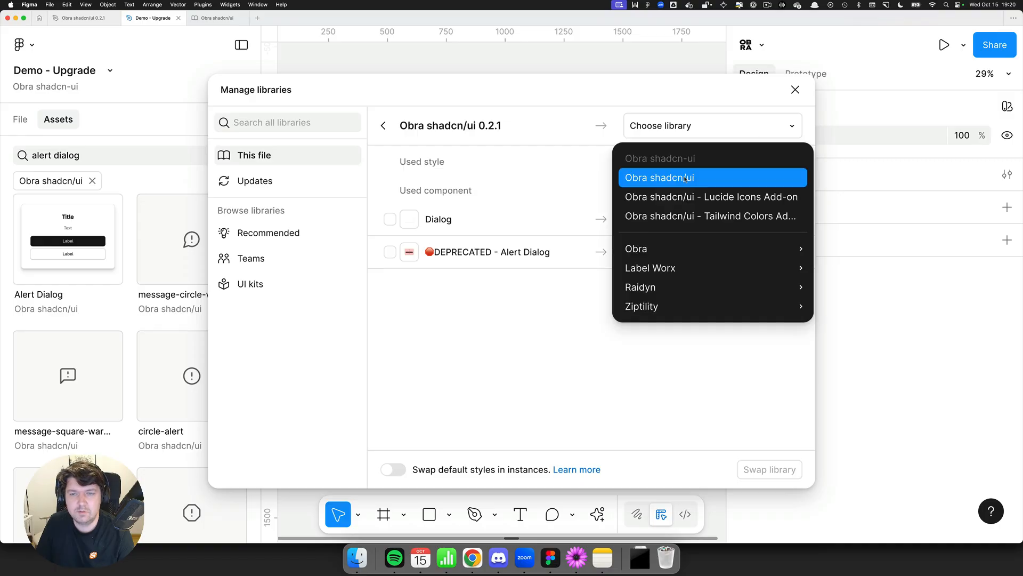
click(686, 179)
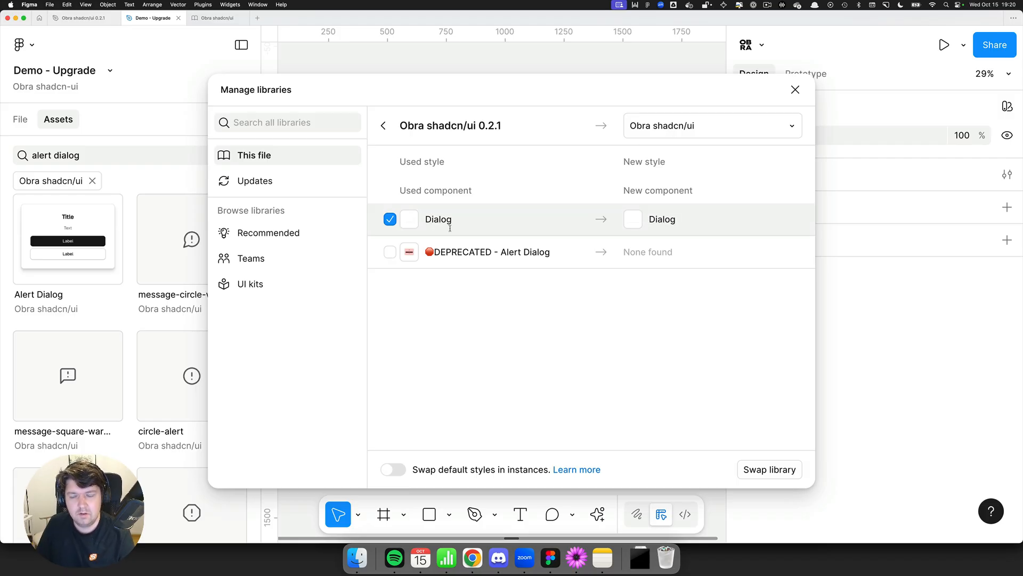
click(767, 472)
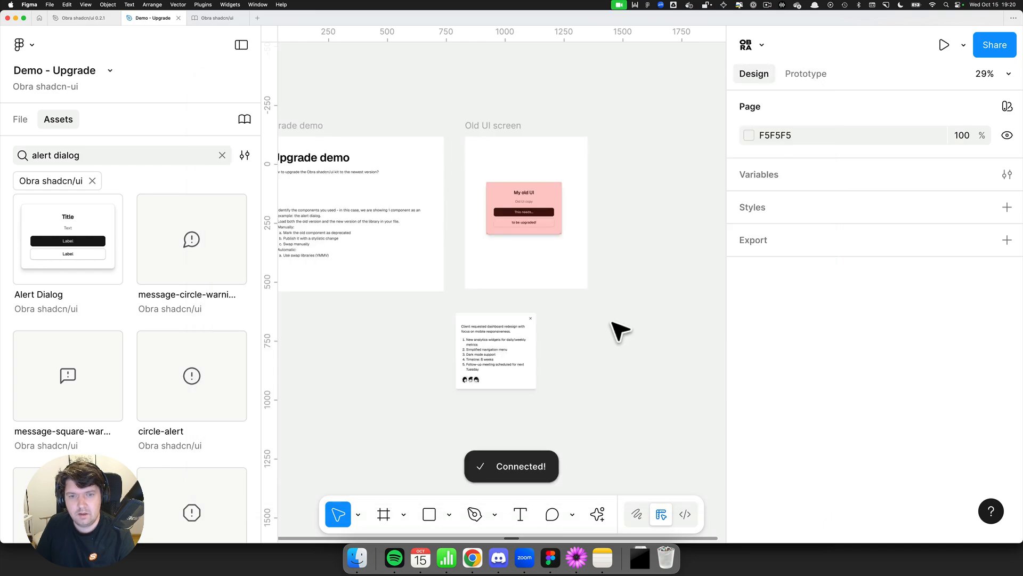
Step: Inspect the swapped Dialog instance's library source and zoom in to check its content, then zoom to fit
click(477, 363)
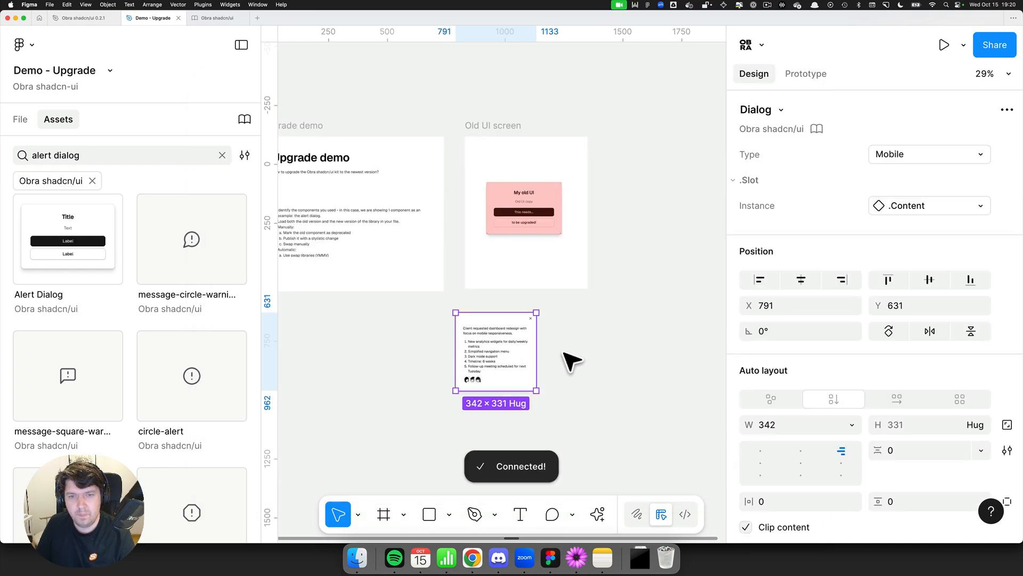
scroll(480, 405, up, 5)
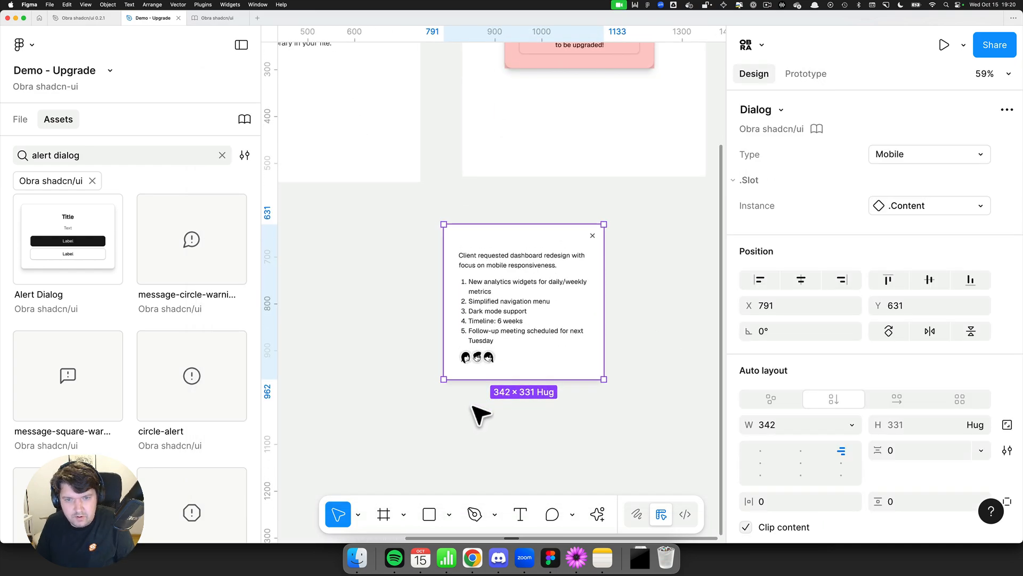
click(662, 315)
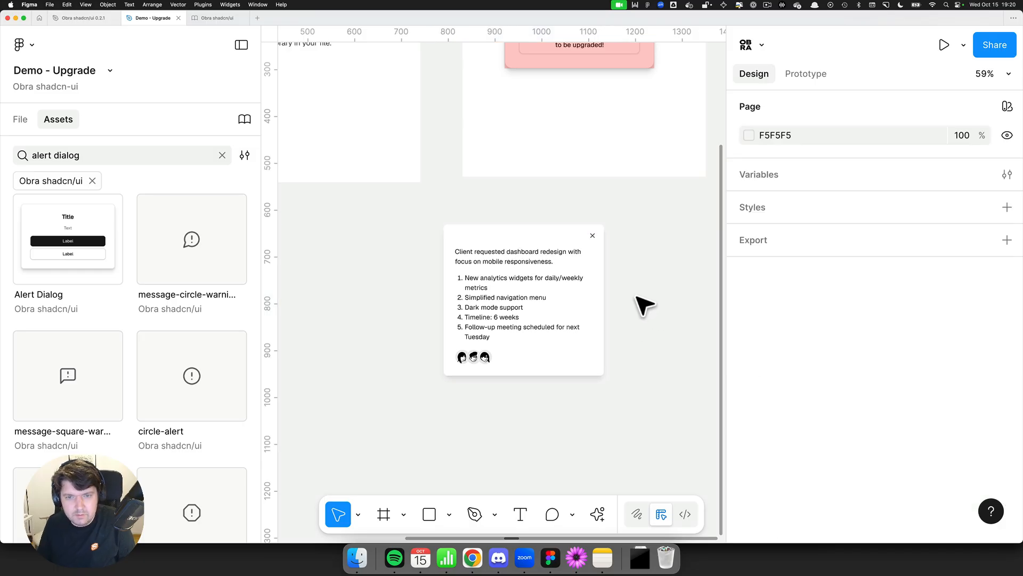
scroll(643, 309, up, 4)
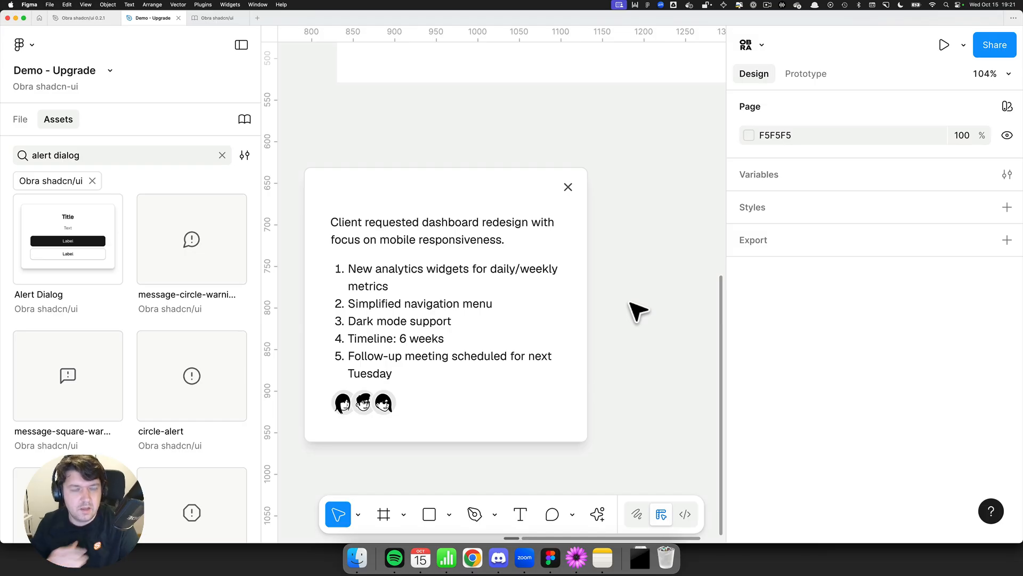
key(shift+1)
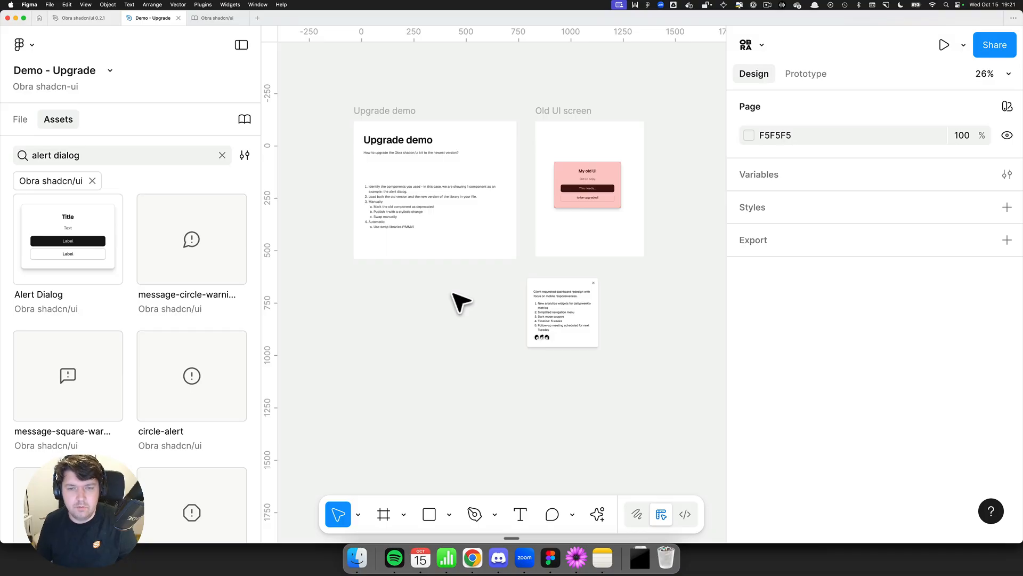
Step: Zoom into the Upgrade demo steps list and highlight "YMMV" in the Automatic item
scroll(414, 244, up, 10)
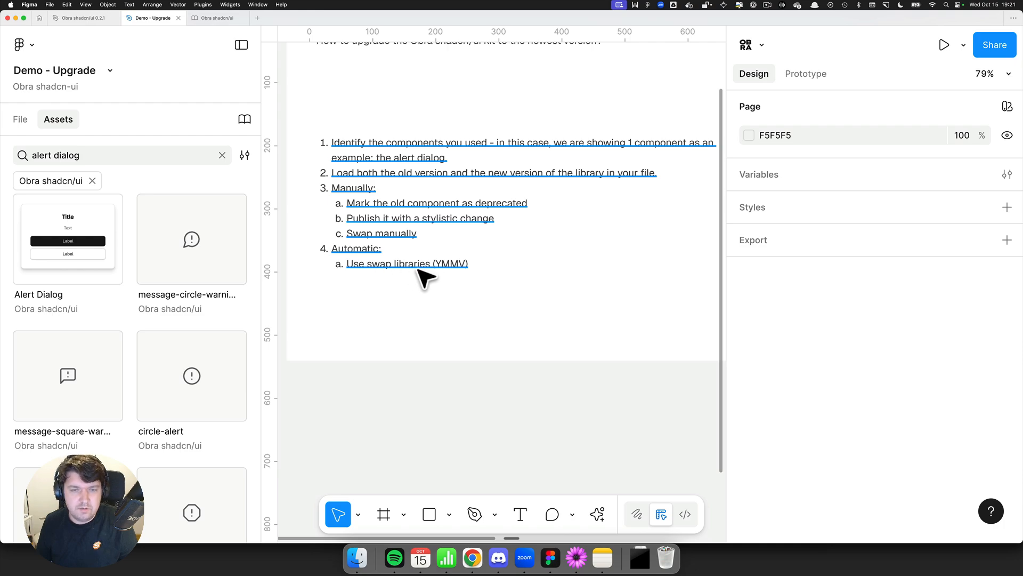
double_click(449, 264)
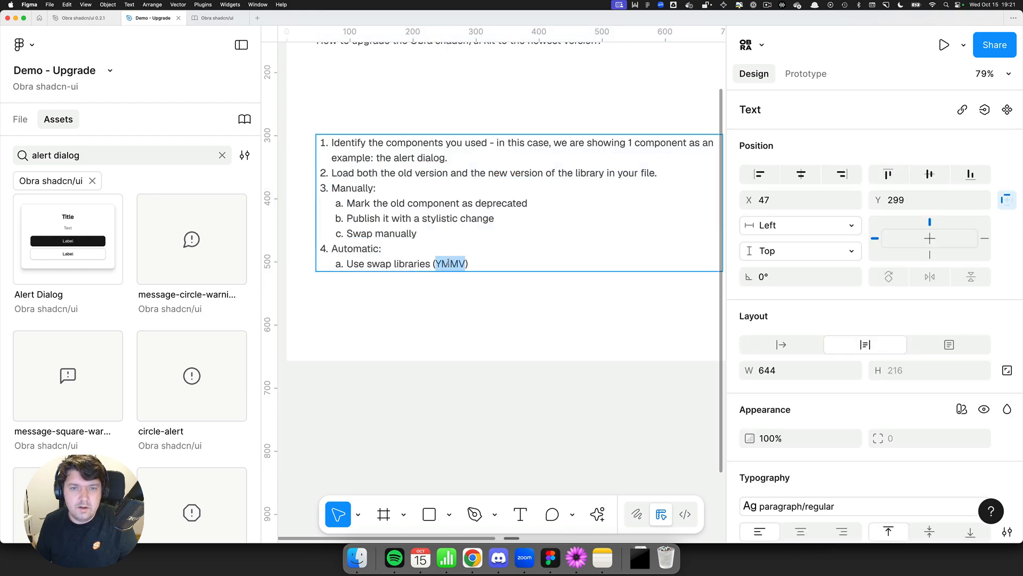